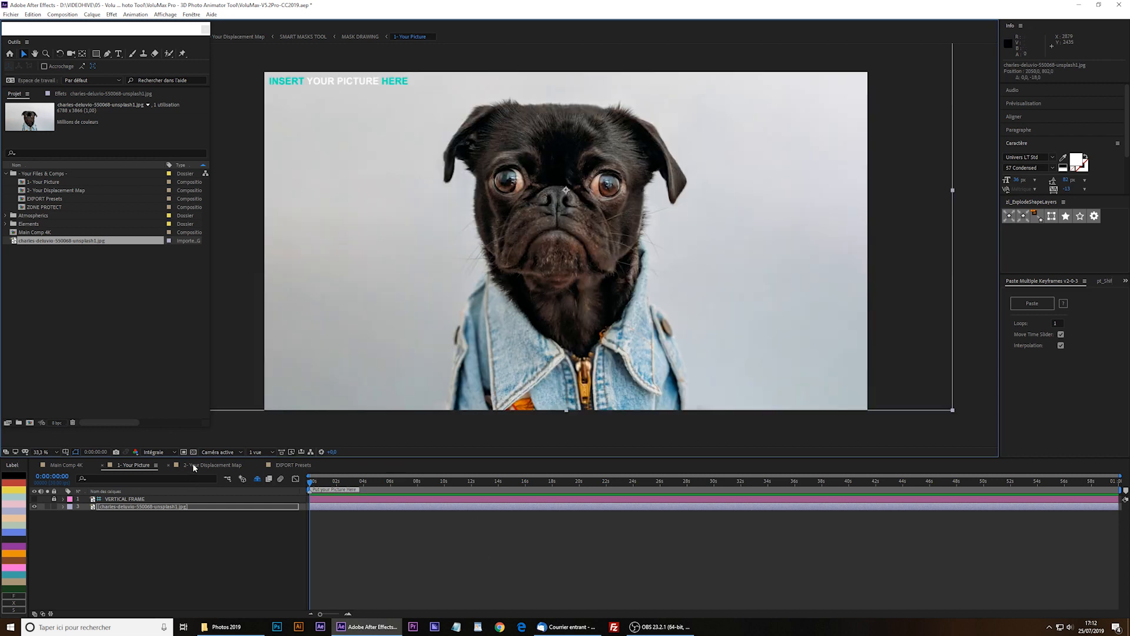
In the 2- Your Displacement Map composition, make the SMART MASKS TOOL layer visible and open it as a composition
{"action": "left_click", "coordinate": [200, 465]}
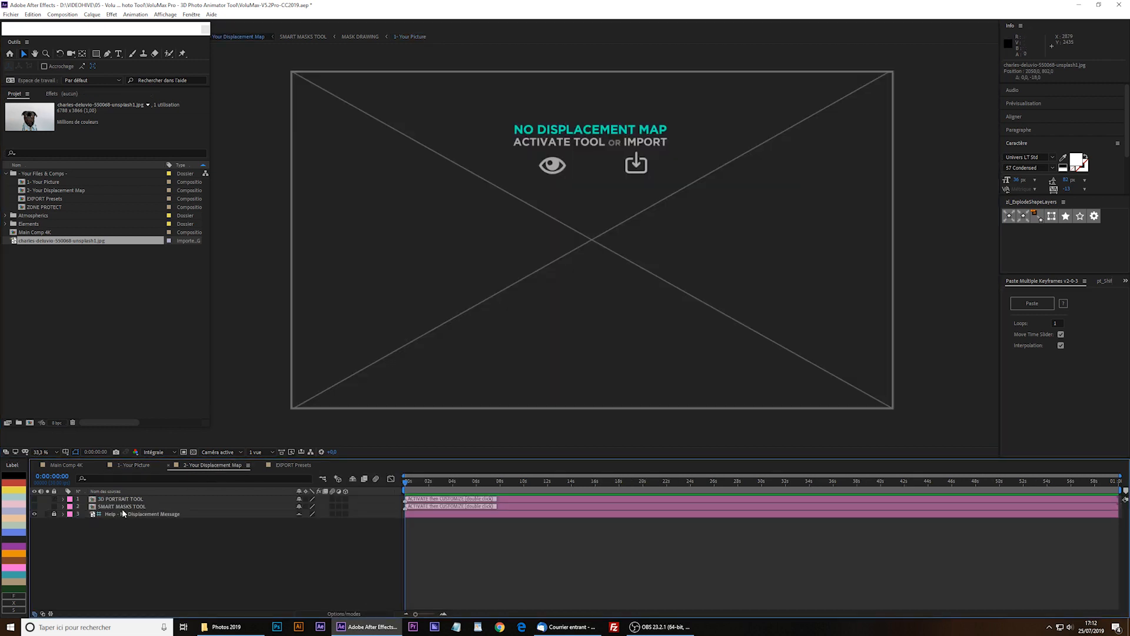
{"action": "left_click", "coordinate": [107, 500]}
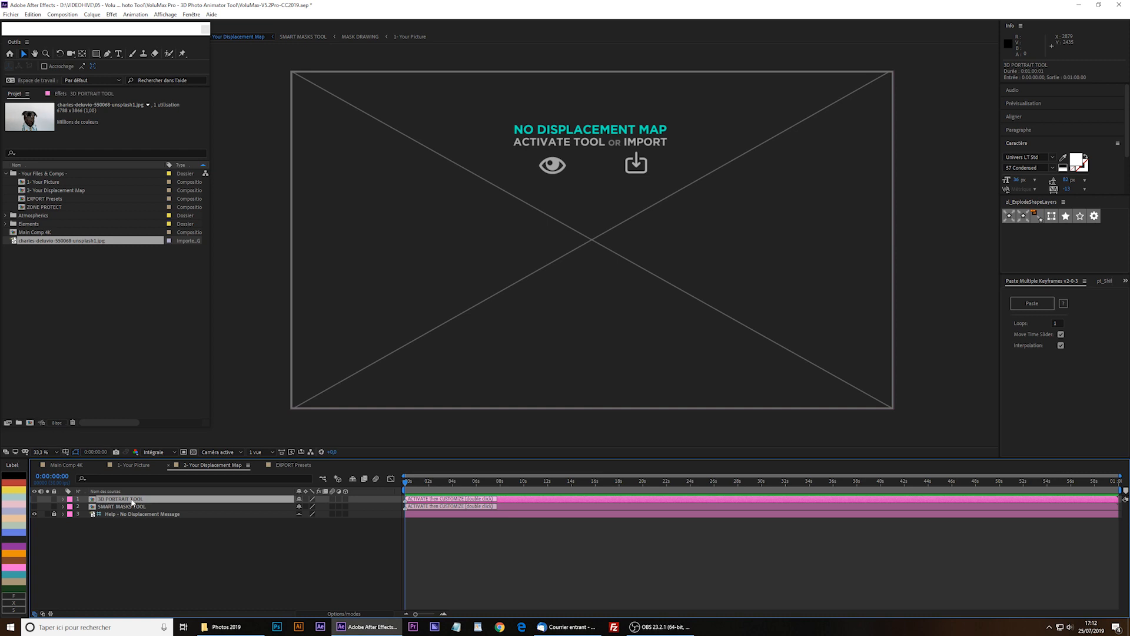
{"action": "left_click", "coordinate": [118, 507]}
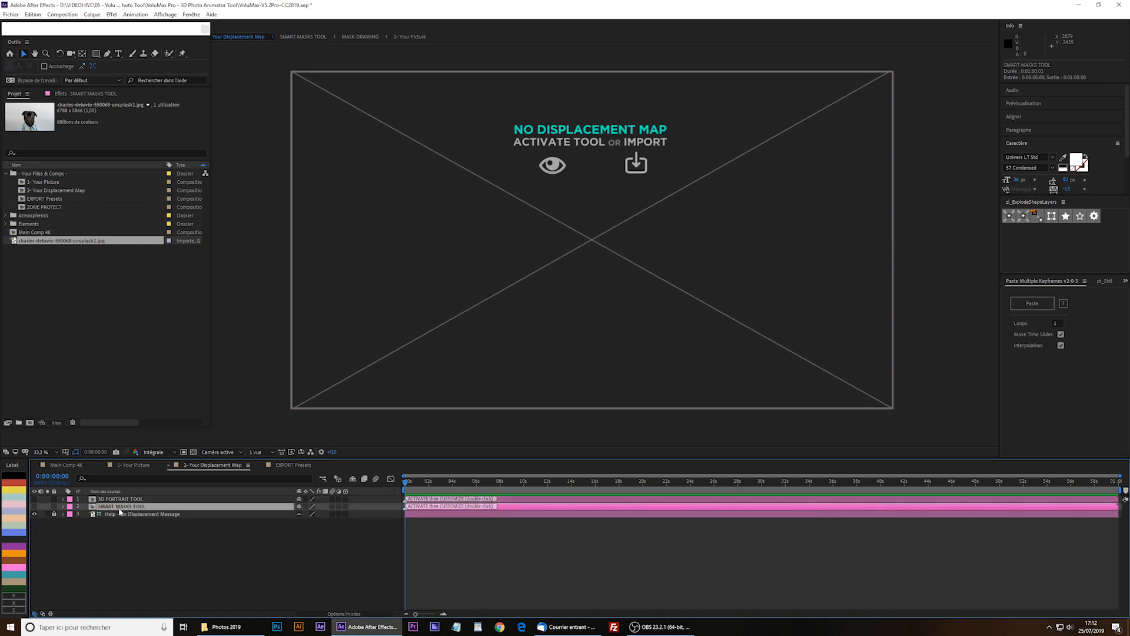
{"action": "left_click", "coordinate": [34, 506]}
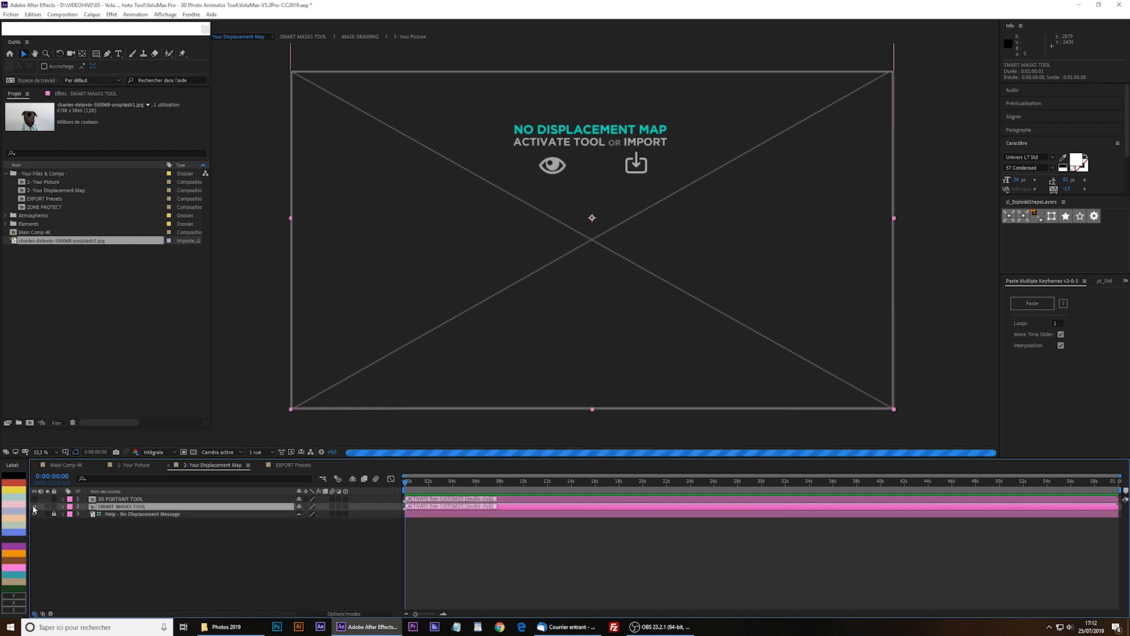
{"action": "double_click", "coordinate": [93, 509]}
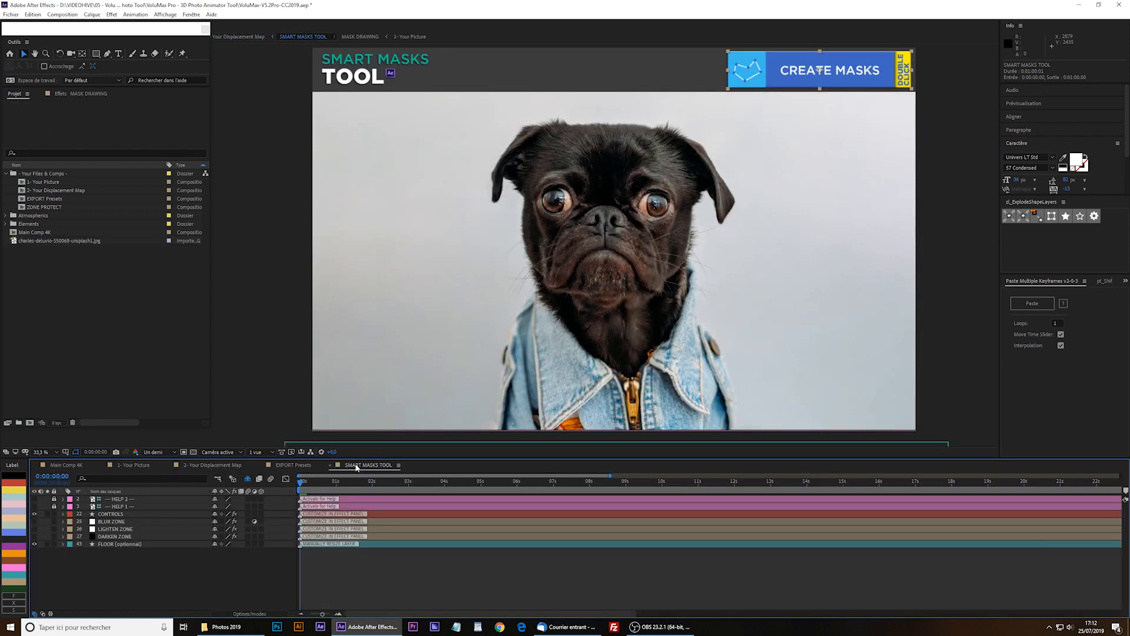
Open the MASK DRAWING composition through the CREATE MASKS layer
{"action": "left_click", "coordinate": [921, 85]}
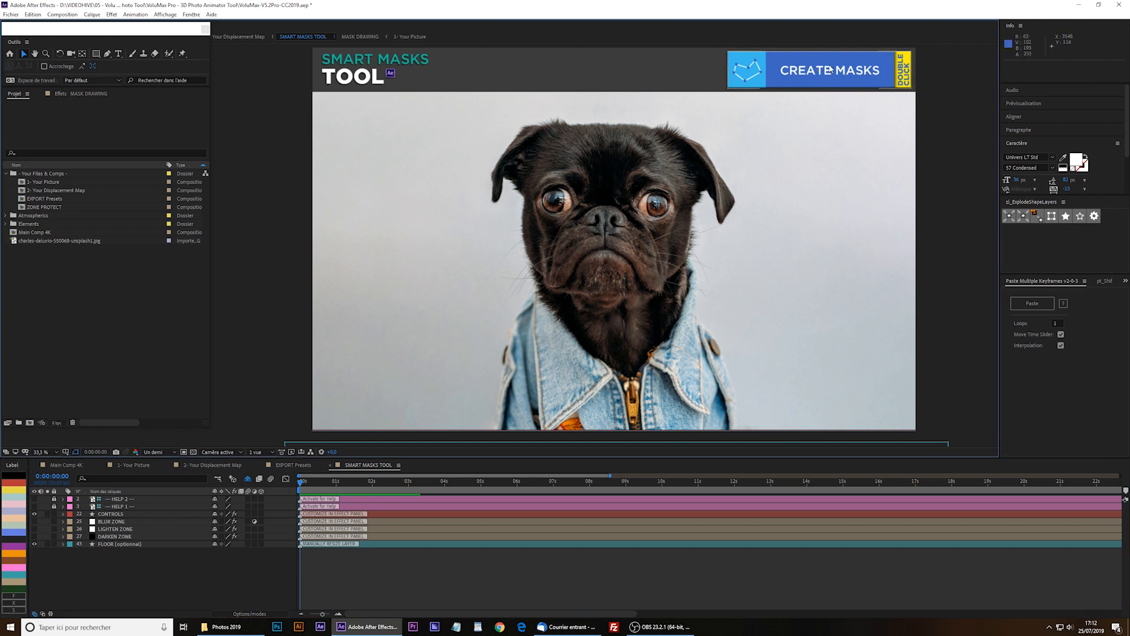
{"action": "left_click", "coordinate": [812, 75]}
{"action": "double_click", "coordinate": [852, 73]}
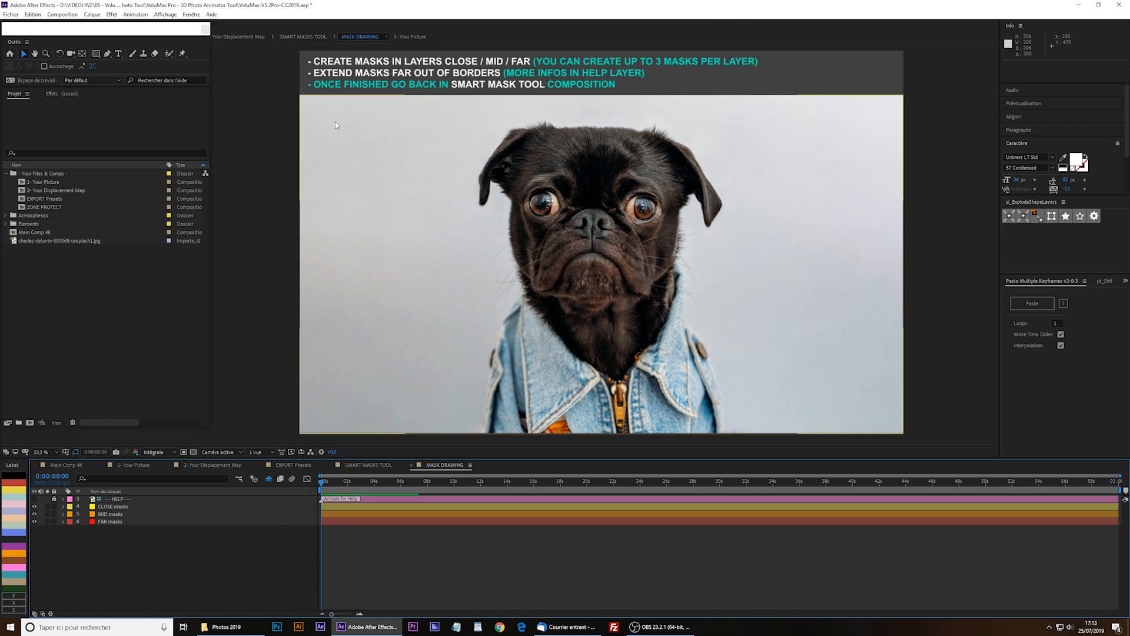
Draw a closed RotoBezier mask around the dog's muzzle, from the nose bridge to the chin, on the CLOSE masks layer
{"action": "left_click", "coordinate": [467, 184]}
{"action": "key", "text": "g"}
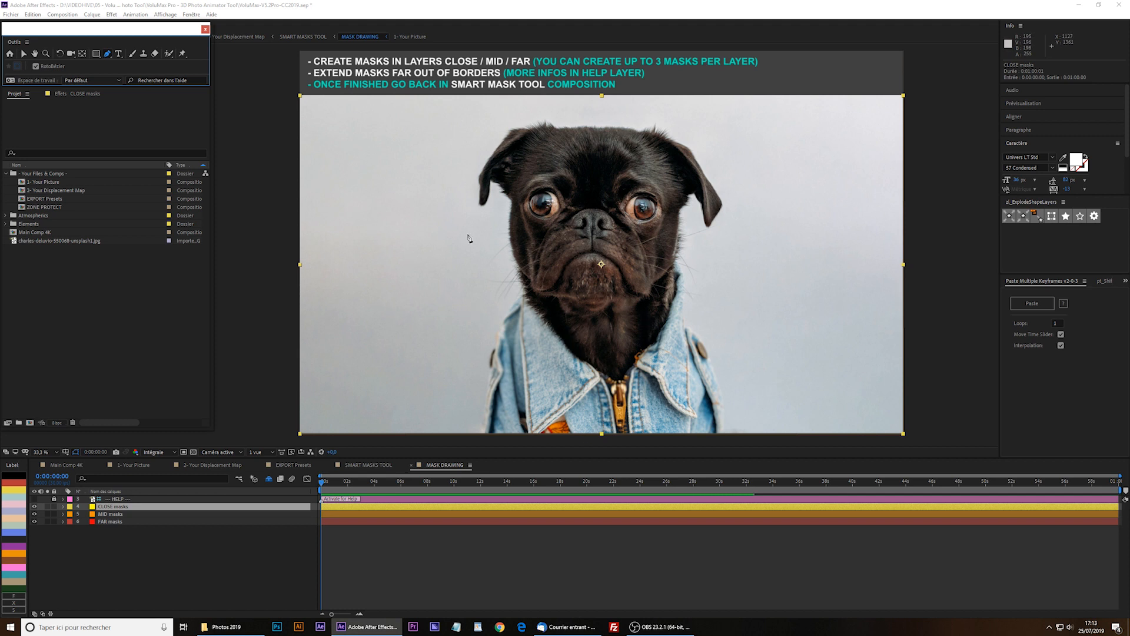
{"action": "key", "text": "."}
{"action": "left_click", "coordinate": [573, 197]}
{"action": "left_click", "coordinate": [534, 203]}
{"action": "left_click", "coordinate": [514, 222]}
{"action": "left_click", "coordinate": [493, 255]}
{"action": "left_click", "coordinate": [480, 293]}
{"action": "left_click", "coordinate": [492, 328]}
{"action": "left_click", "coordinate": [557, 337]}
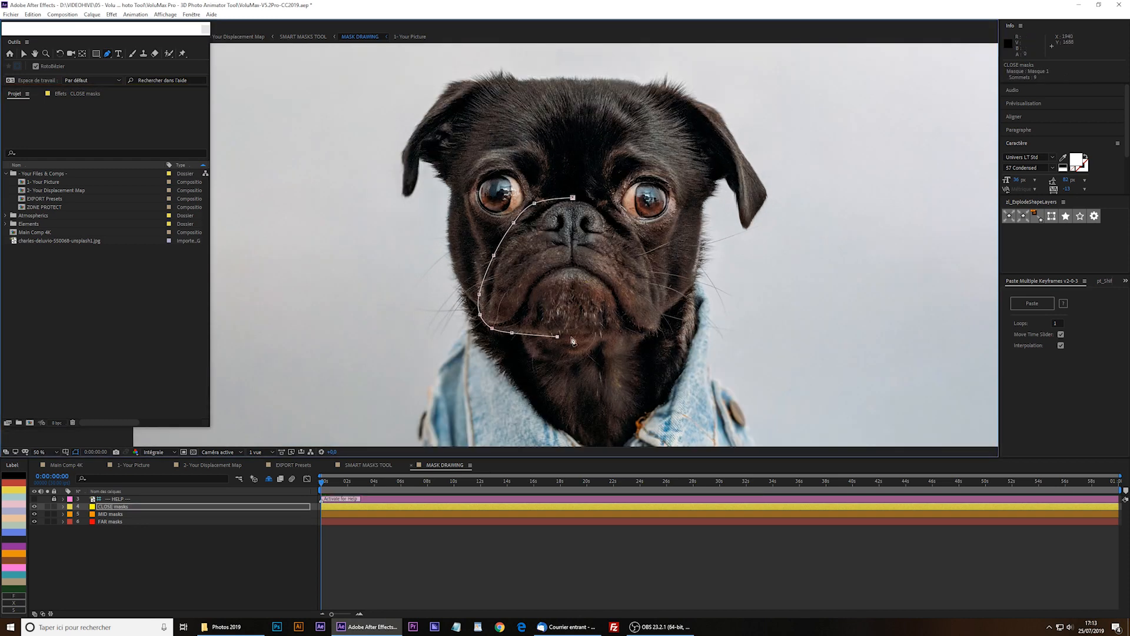
{"action": "left_click", "coordinate": [621, 336]}
{"action": "left_click", "coordinate": [654, 330]}
{"action": "left_click", "coordinate": [660, 314]}
{"action": "left_click", "coordinate": [657, 279]}
{"action": "left_click", "coordinate": [640, 244]}
{"action": "left_click", "coordinate": [626, 225]}
{"action": "left_click", "coordinate": [590, 200]}
{"action": "left_click_drag", "start_coordinate": [572, 197], "coordinate": [559, 197]}
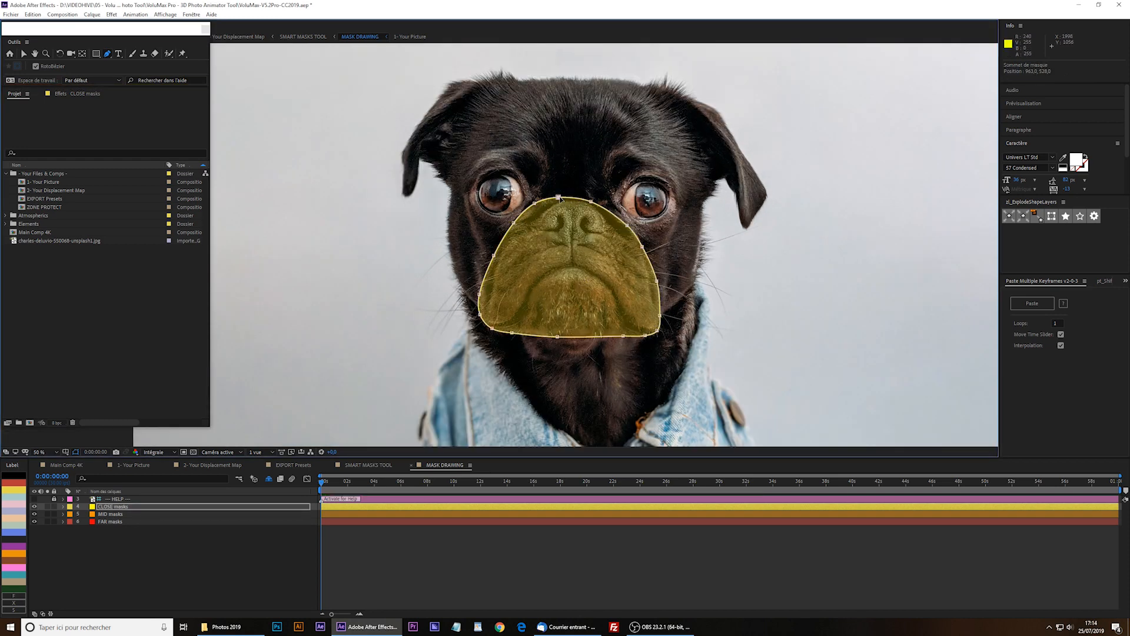
Draw a RotoBezier mask around the dog's whole head, including both ears, on the MID masks layer
{"action": "left_click", "coordinate": [110, 514]}
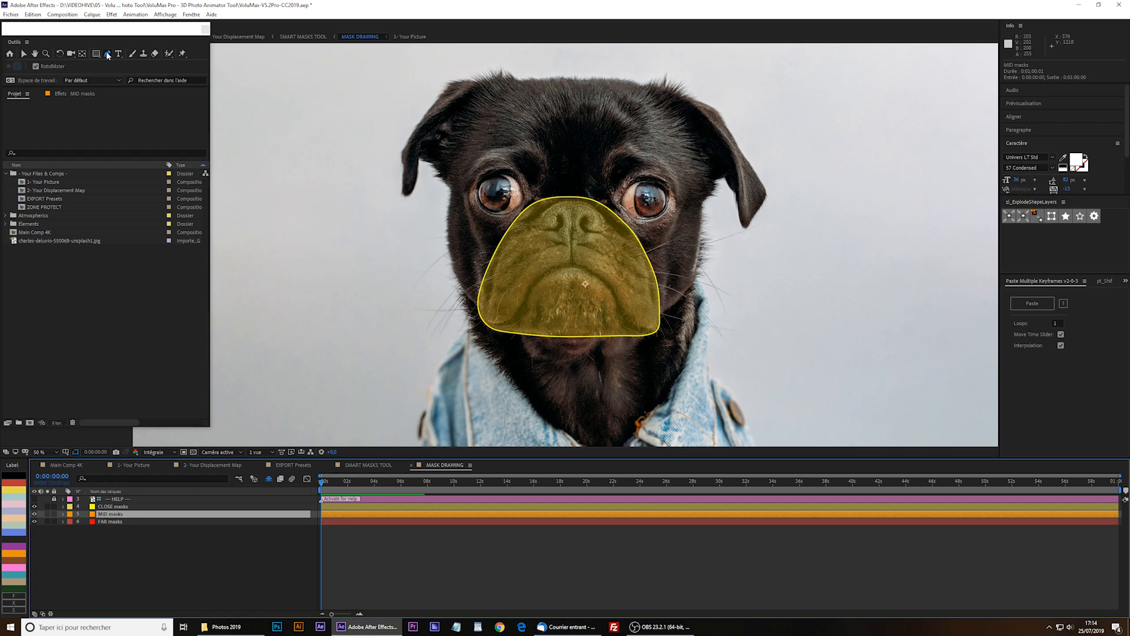
{"action": "left_click", "coordinate": [418, 88]}
{"action": "left_click", "coordinate": [392, 123]}
{"action": "left_click", "coordinate": [374, 149]}
{"action": "left_click", "coordinate": [373, 174]}
{"action": "left_click", "coordinate": [375, 192]}
{"action": "left_click", "coordinate": [383, 206]}
{"action": "left_click", "coordinate": [391, 199]}
{"action": "left_click", "coordinate": [396, 171]}
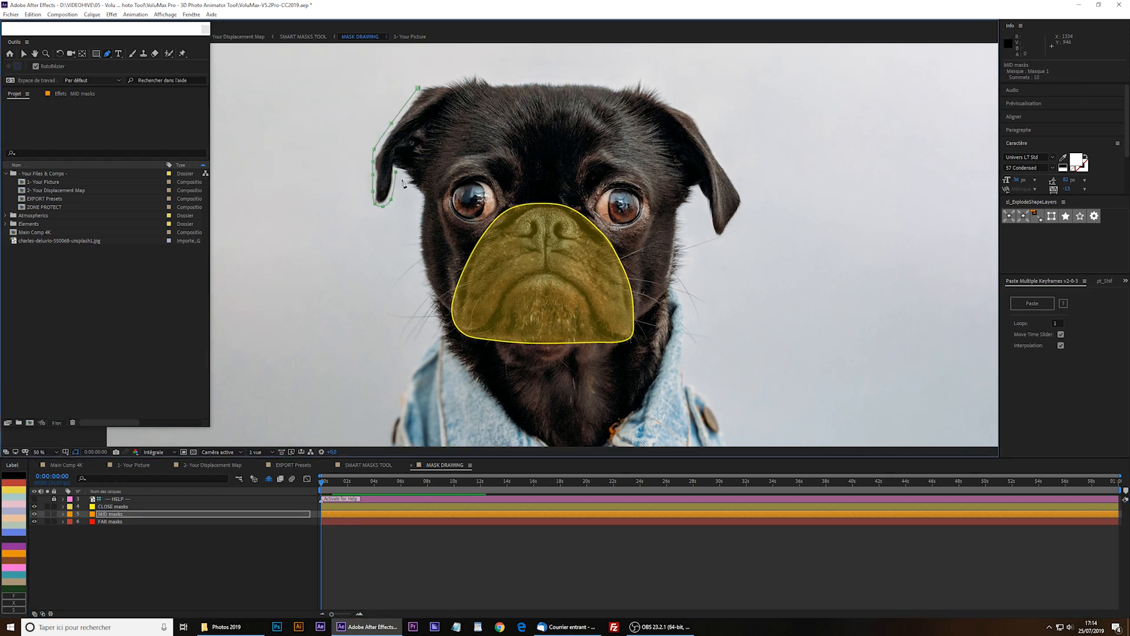
{"action": "left_click", "coordinate": [416, 197]}
{"action": "left_click", "coordinate": [417, 228]}
{"action": "left_click", "coordinate": [419, 264]}
{"action": "left_click", "coordinate": [443, 311]}
{"action": "left_click", "coordinate": [462, 328]}
{"action": "left_click", "coordinate": [506, 333]}
{"action": "left_click", "coordinate": [581, 337]}
{"action": "left_click", "coordinate": [659, 312]}
{"action": "left_click", "coordinate": [680, 229]}
{"action": "left_click", "coordinate": [681, 213]}
{"action": "left_click", "coordinate": [689, 202]}
{"action": "left_click", "coordinate": [698, 192]}
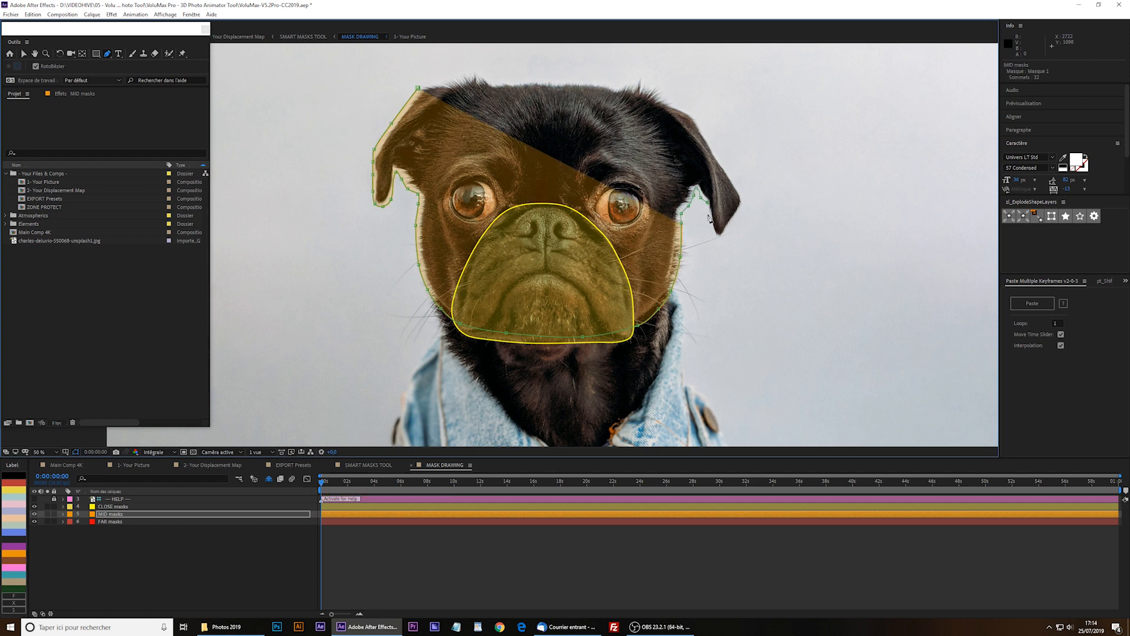
{"action": "left_click", "coordinate": [743, 206]}
{"action": "left_click", "coordinate": [743, 195]}
{"action": "left_click", "coordinate": [731, 172]}
{"action": "left_click", "coordinate": [713, 146]}
{"action": "left_click", "coordinate": [691, 114]}
{"action": "left_click", "coordinate": [676, 105]}
{"action": "left_click", "coordinate": [663, 89]}
{"action": "left_click", "coordinate": [644, 79]}
{"action": "left_click", "coordinate": [622, 87]}
{"action": "left_click", "coordinate": [588, 81]}
{"action": "left_click", "coordinate": [556, 79]}
{"action": "left_click", "coordinate": [516, 80]}
{"action": "left_click", "coordinate": [495, 81]}
{"action": "left_click", "coordinate": [479, 72]}
{"action": "left_click", "coordinate": [462, 70]}
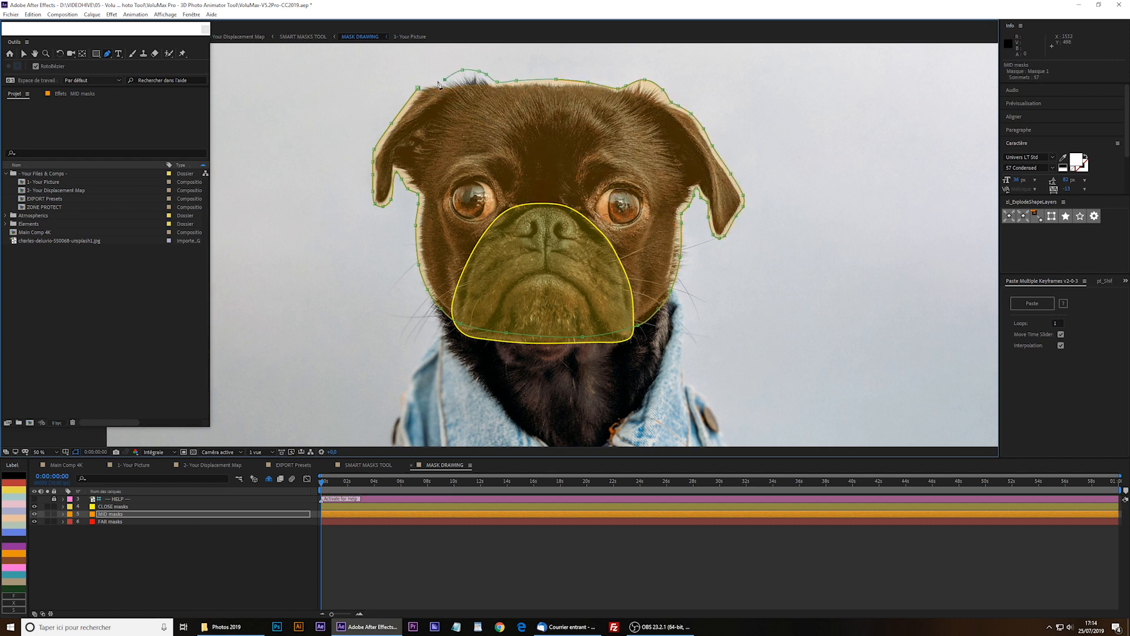
{"action": "left_click", "coordinate": [445, 80]}
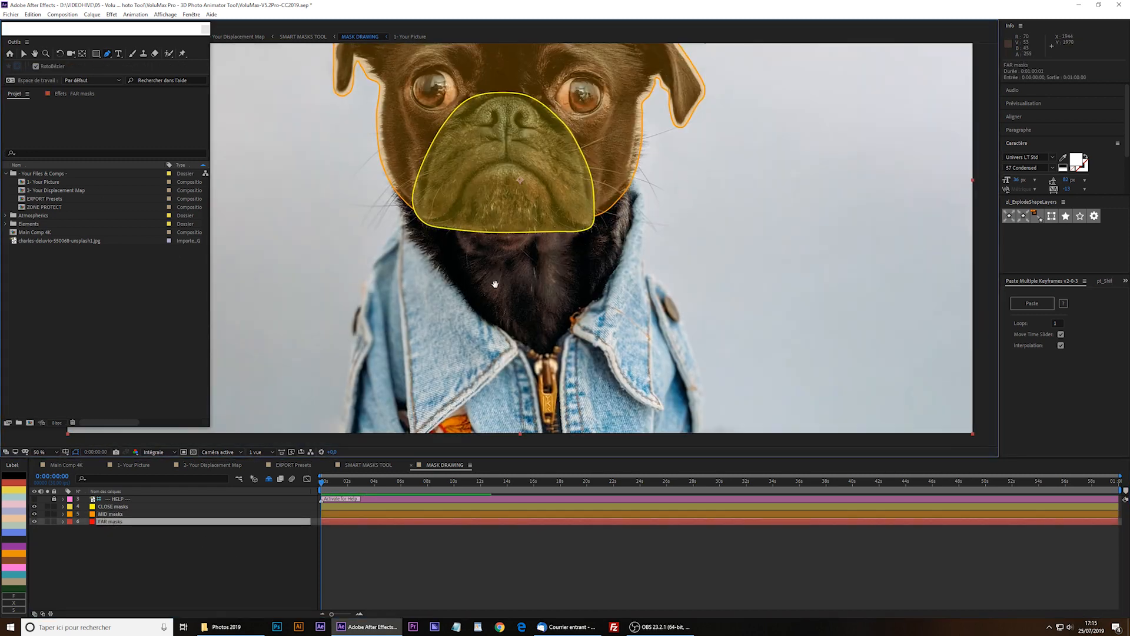
Draw a closed RotoBezier mask around the dog's neck and denim jacket on the FAR masks layer, extending it well below the picture's lower border
{"action": "left_click_drag", "start_coordinate": [495, 284], "coordinate": [434, 216]}
{"action": "scroll", "coordinate": [434, 216], "scroll_direction": "down", "scroll_amount": 2}
{"action": "left_click", "coordinate": [415, 172]}
{"action": "left_click", "coordinate": [415, 186]}
{"action": "left_click", "coordinate": [418, 198]}
{"action": "left_click", "coordinate": [406, 208]}
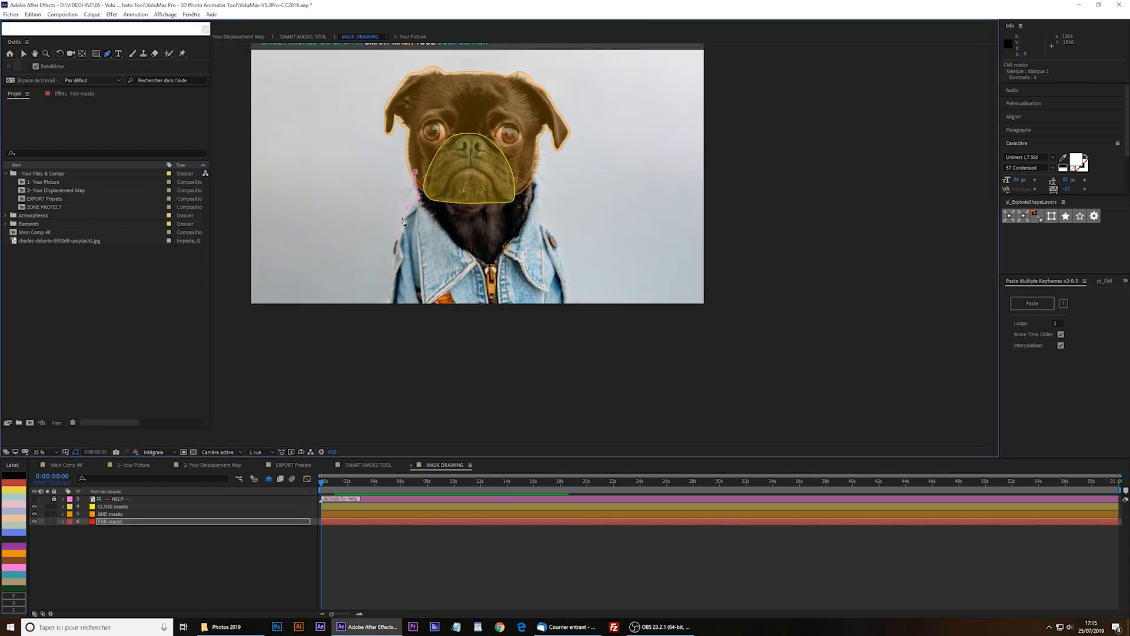
{"action": "left_click", "coordinate": [385, 338]}
{"action": "left_click", "coordinate": [387, 353]}
{"action": "left_click", "coordinate": [440, 361]}
{"action": "left_click", "coordinate": [502, 362]}
{"action": "left_click", "coordinate": [542, 362]}
{"action": "left_click", "coordinate": [564, 359]}
{"action": "left_click", "coordinate": [571, 321]}
{"action": "left_click", "coordinate": [570, 307]}
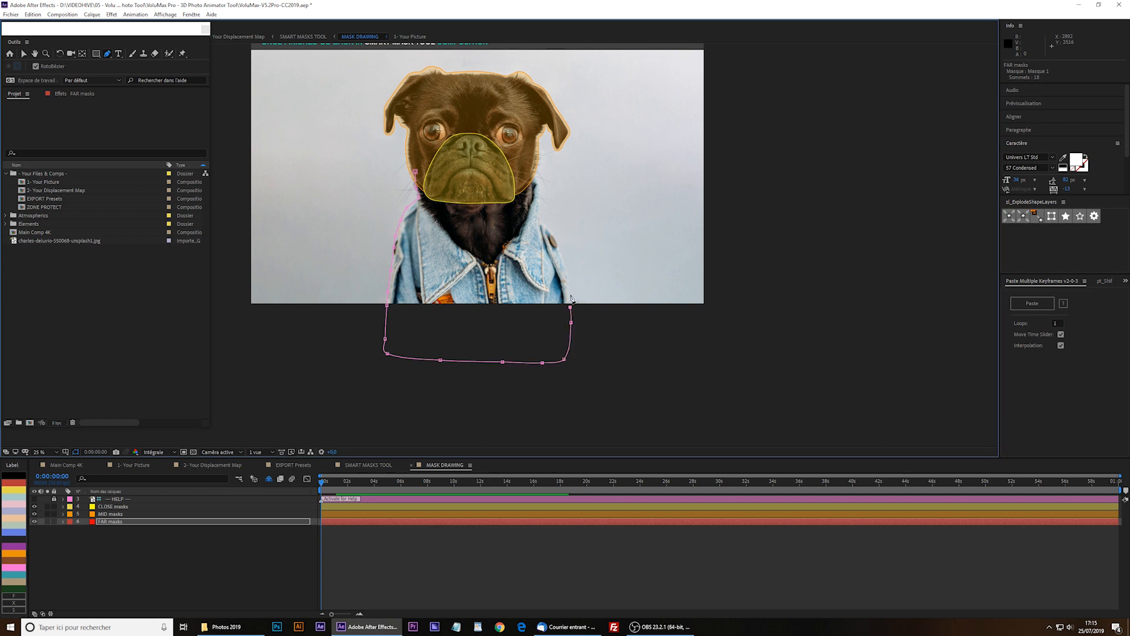
{"action": "left_click", "coordinate": [539, 206]}
{"action": "left_click", "coordinate": [541, 189]}
{"action": "left_click", "coordinate": [532, 174]}
{"action": "left_click", "coordinate": [511, 162]}
{"action": "left_click", "coordinate": [470, 154]}
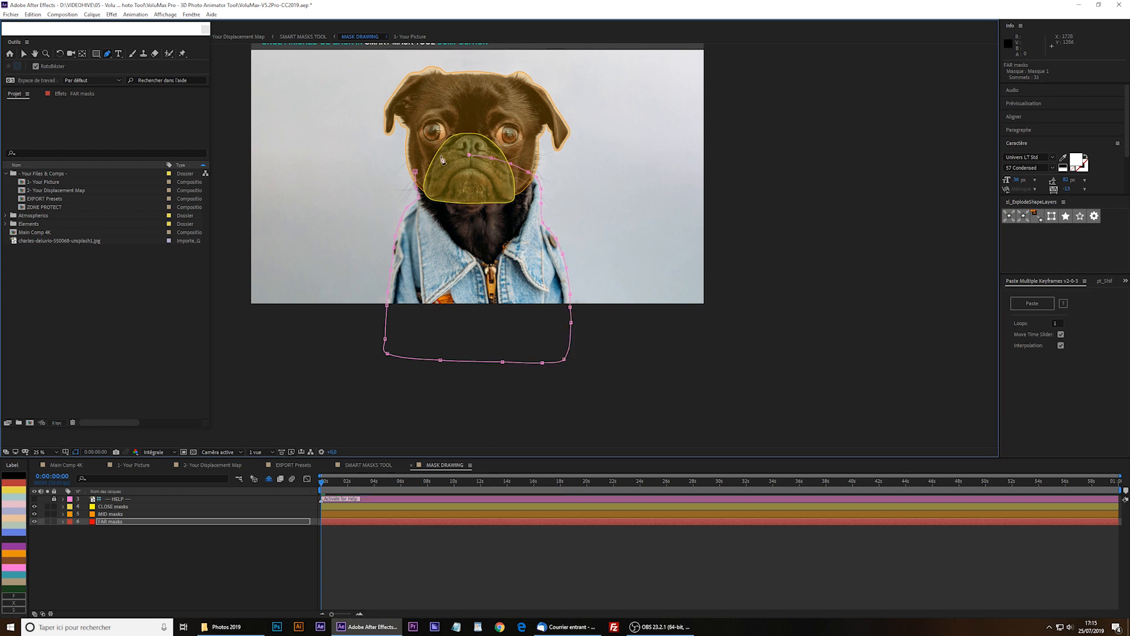
{"action": "left_click", "coordinate": [415, 172]}
{"action": "key", "text": "F2"}
{"action": "left_click_drag", "start_coordinate": [598, 170], "coordinate": [637, 271]}
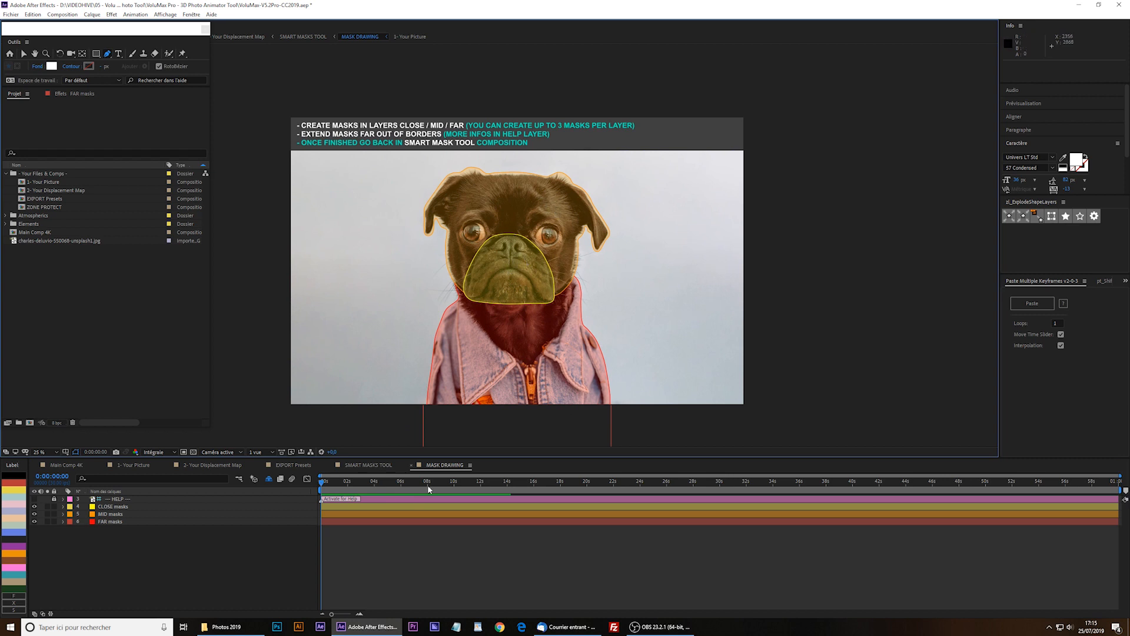
Return to the SMART MASKS TOOL composition and view its HELP 1 and HELP 2 guide layers
{"action": "left_click", "coordinate": [411, 465]}
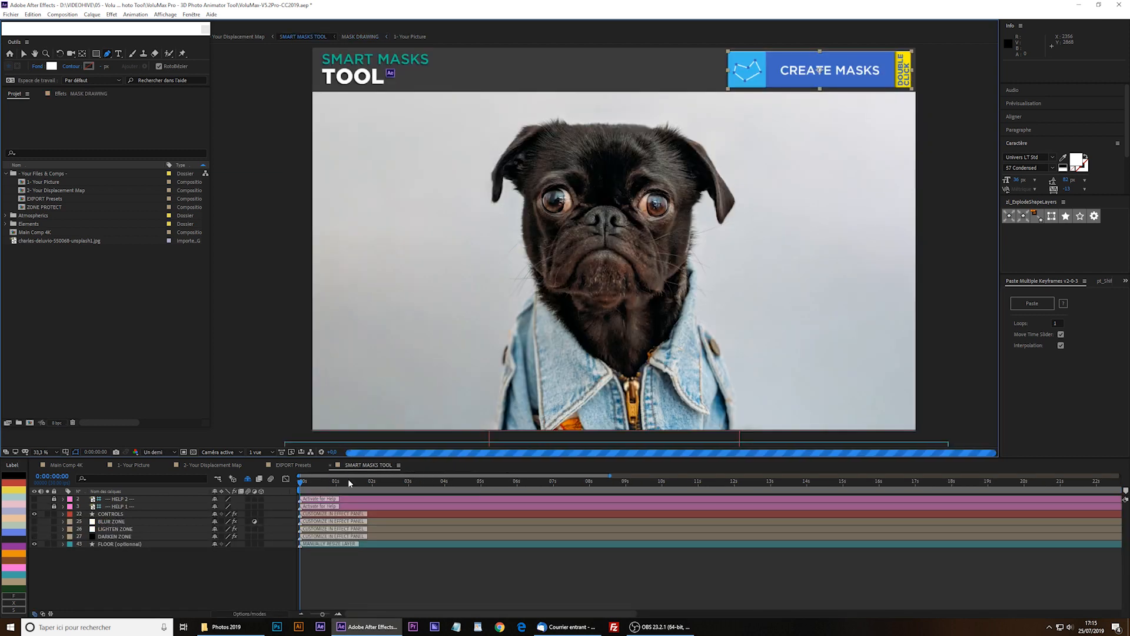
{"action": "left_click", "coordinate": [197, 567]}
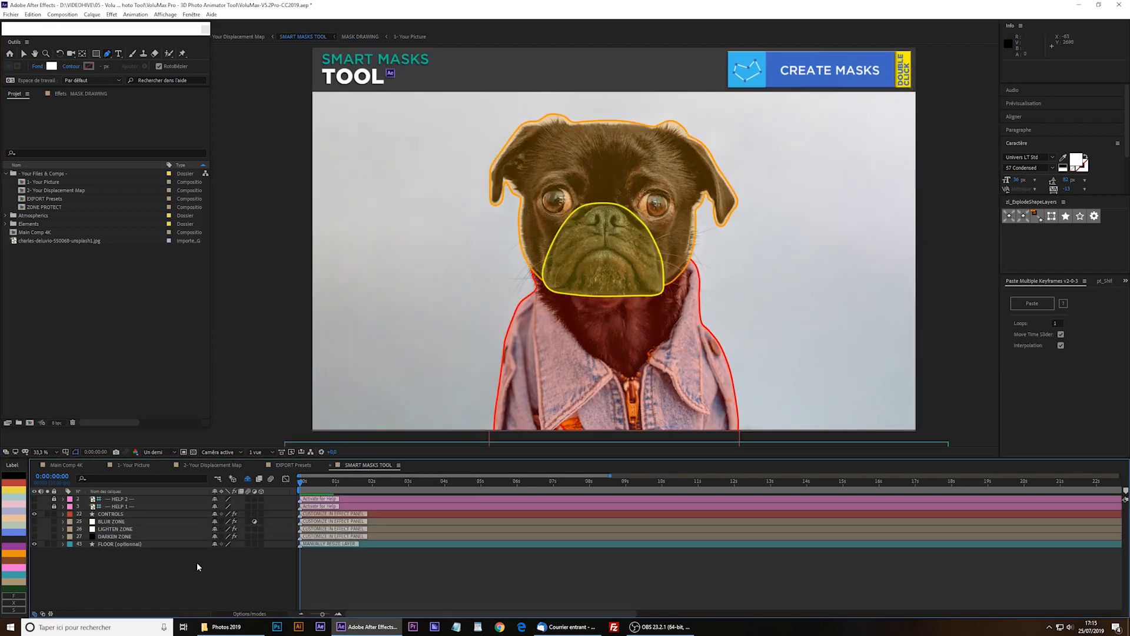
{"action": "left_click", "coordinate": [35, 508]}
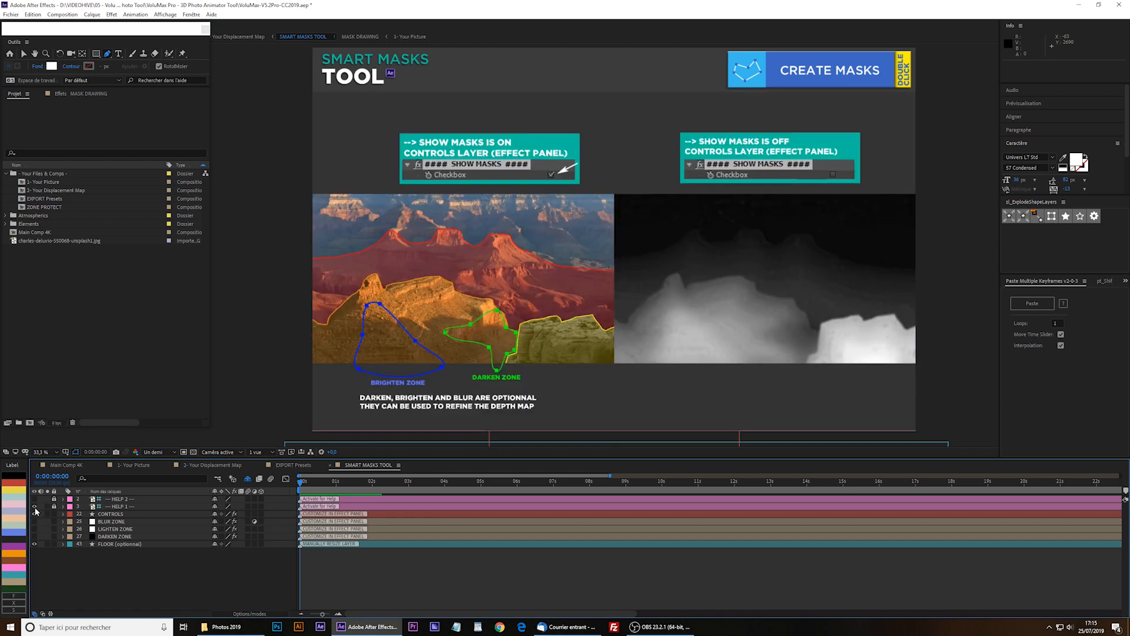
{"action": "left_click", "coordinate": [34, 507]}
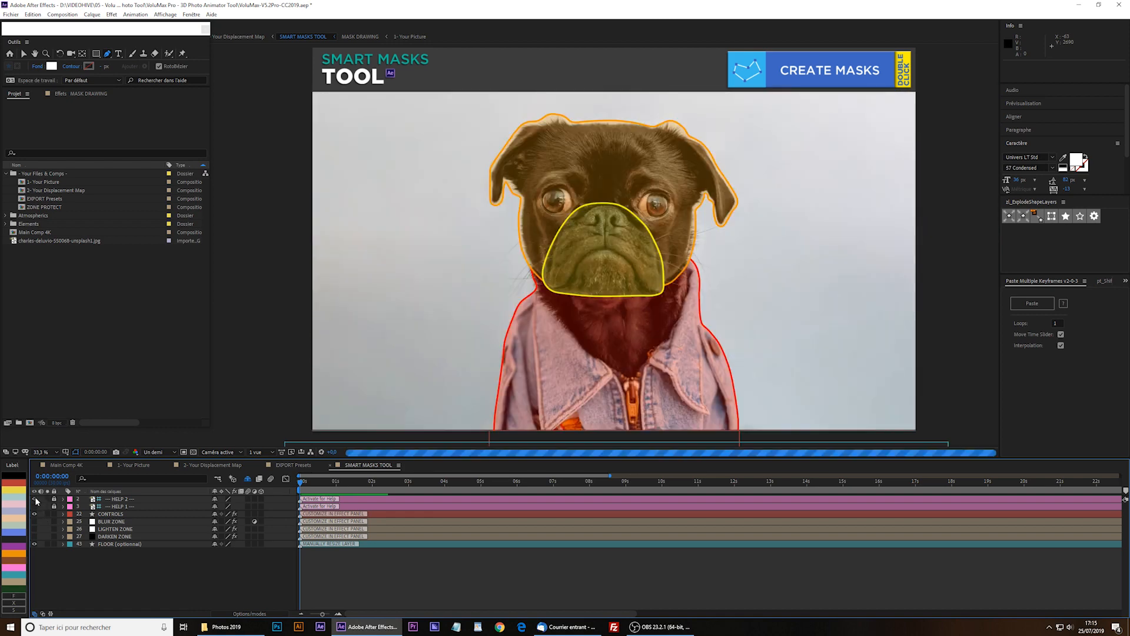
{"action": "left_click", "coordinate": [34, 499]}
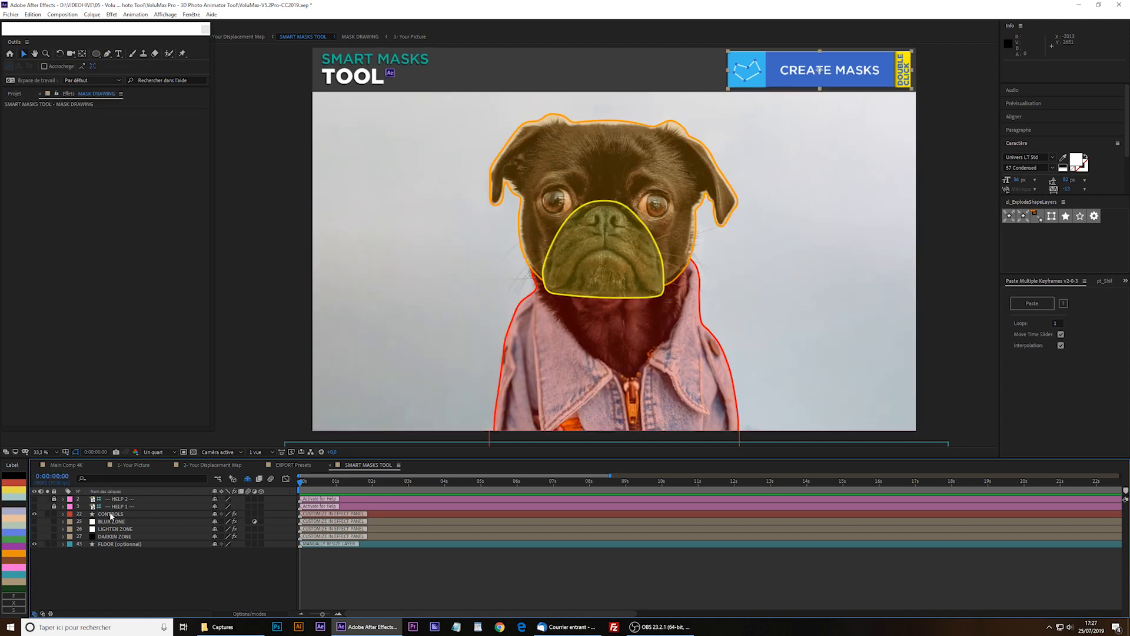
Turn off SHOW MASKS in the CONTROLS layer's effects to display the depth map
{"action": "left_click", "coordinate": [110, 515]}
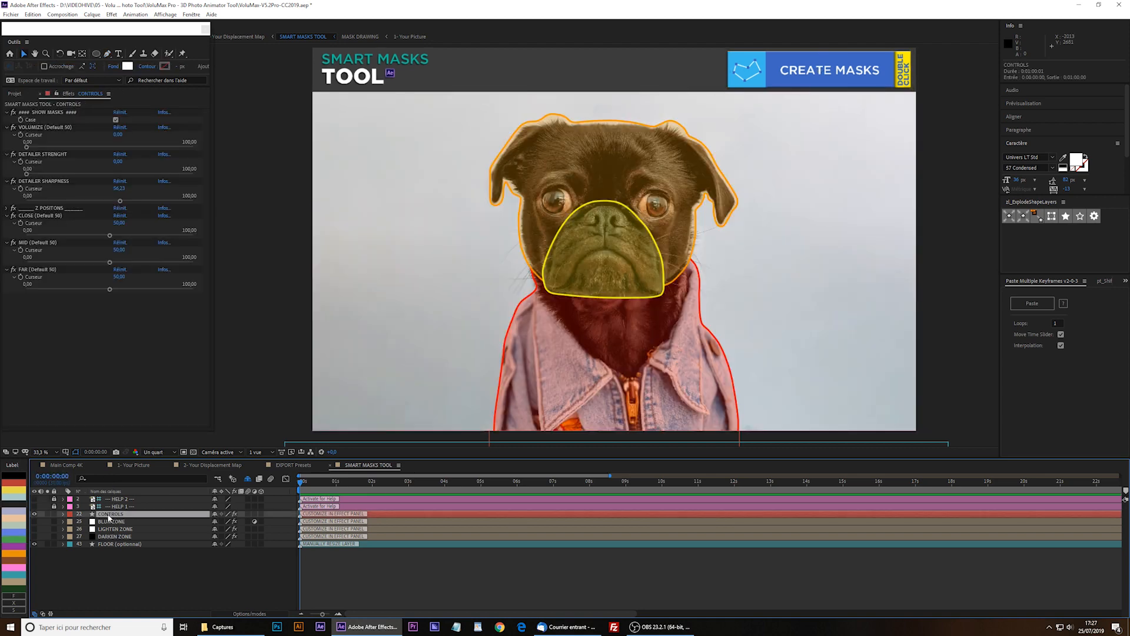
{"action": "left_click", "coordinate": [53, 113]}
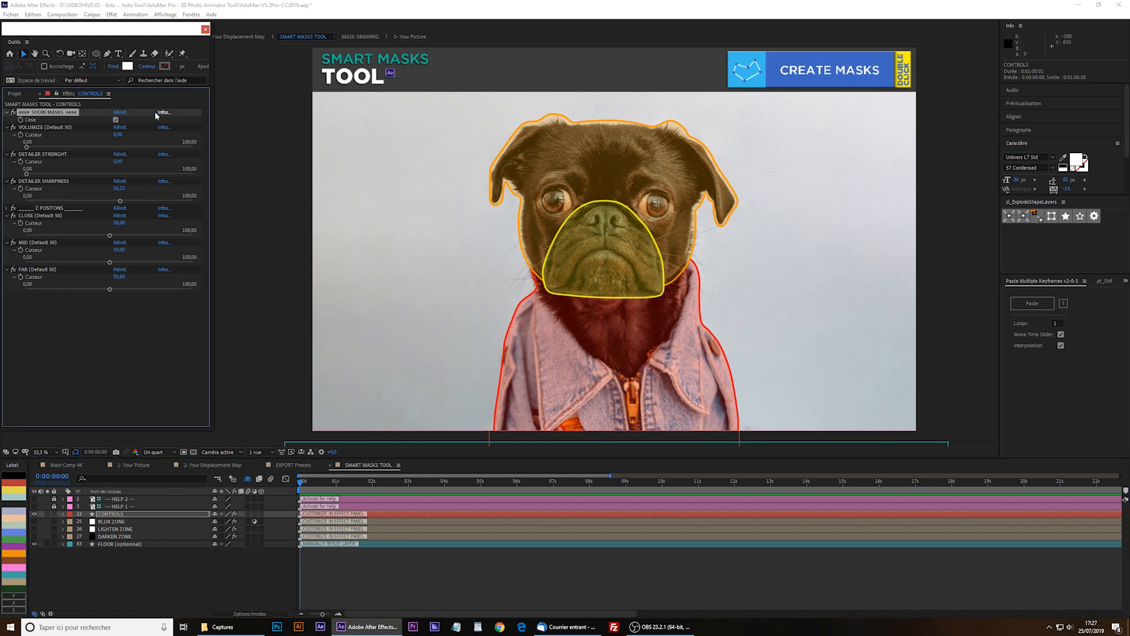
{"action": "left_click", "coordinate": [116, 120]}
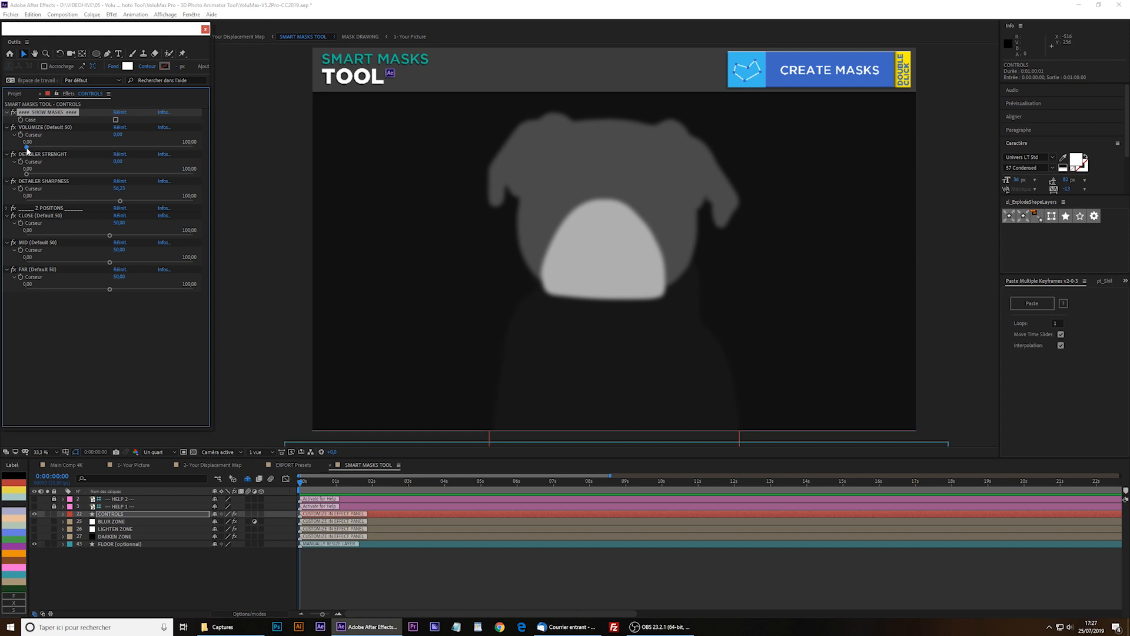
Set the CONTROLS layer's VOLUMIZE to about 65 and DETAILER STRENGHT to about 26
{"action": "left_click_drag", "start_coordinate": [27, 147], "coordinate": [117, 147]}
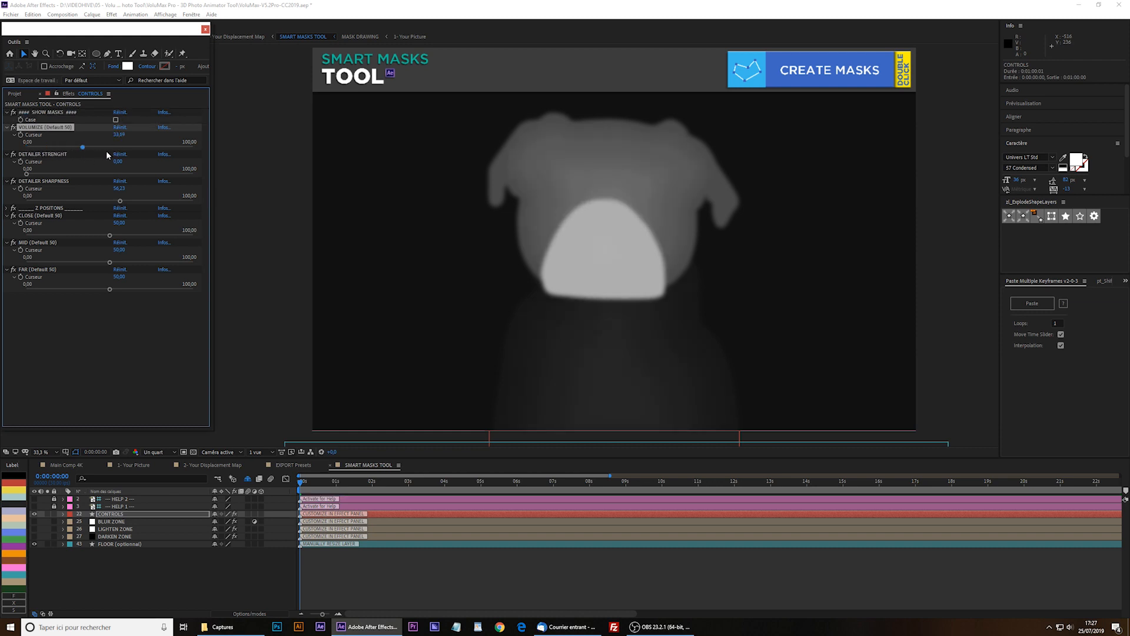
{"action": "left_click", "coordinate": [136, 147]}
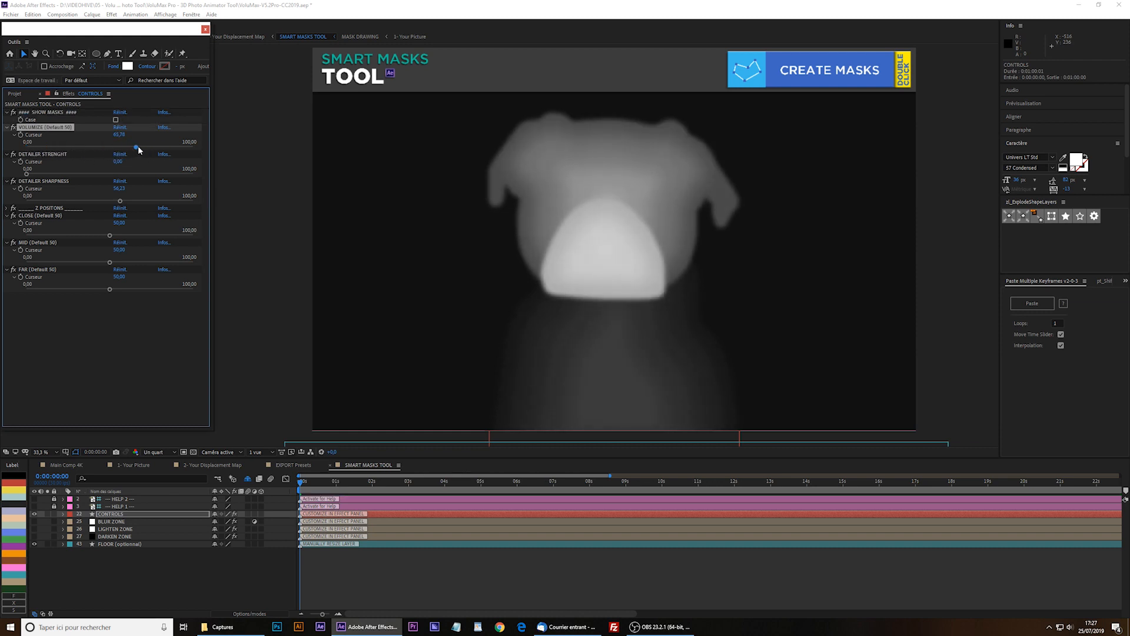
{"action": "left_click_drag", "start_coordinate": [143, 149], "coordinate": [131, 150]}
{"action": "mouse_move", "coordinate": [63, 175]}
{"action": "left_mouse_down"}
{"action": "mouse_move", "coordinate": [85, 175]}
{"action": "mouse_move", "coordinate": [70, 178]}
{"action": "left_mouse_up"}
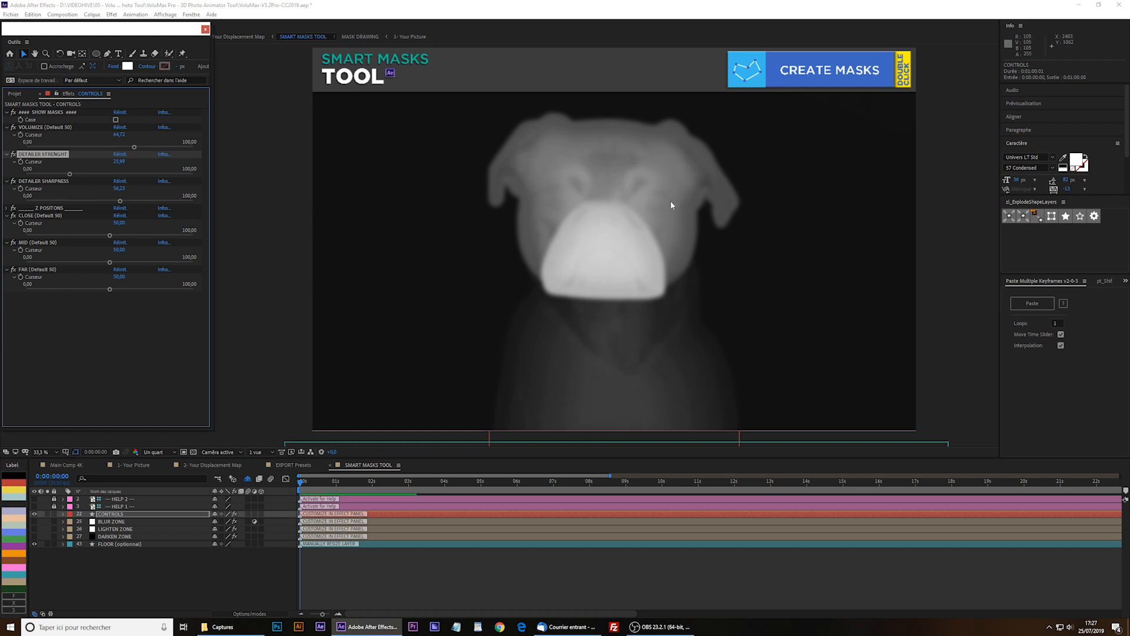
Turn SHOW MASKS back on, make the LIGHTEN ZONE layer visible and draw an elliptical mask around the eye on the picture's left side
{"action": "left_click", "coordinate": [115, 120]}
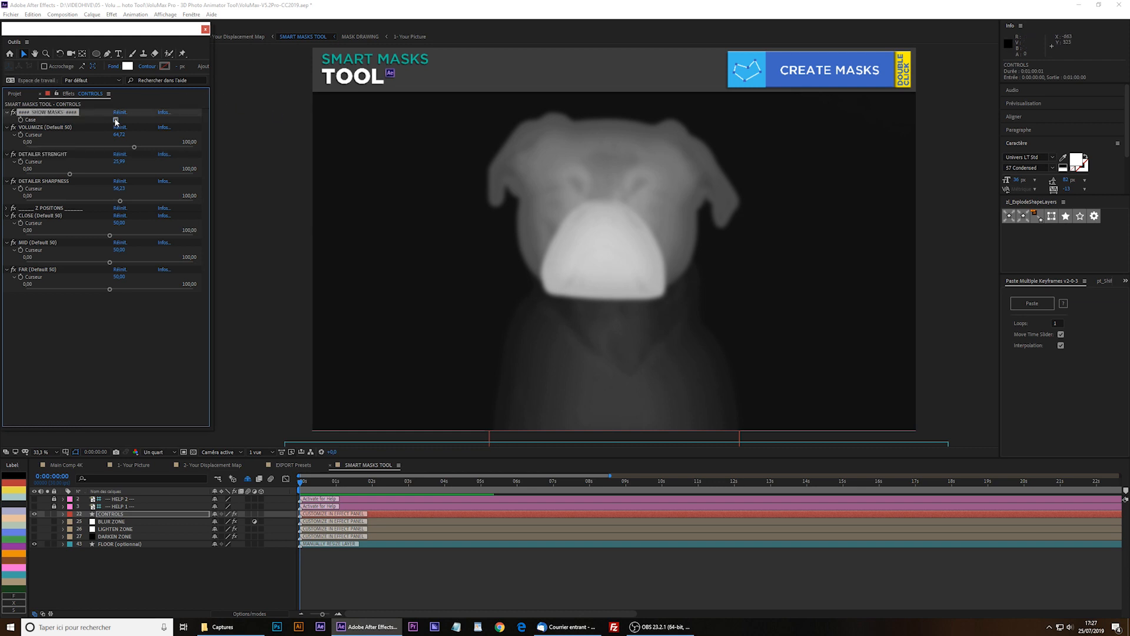
{"action": "left_click", "coordinate": [101, 529]}
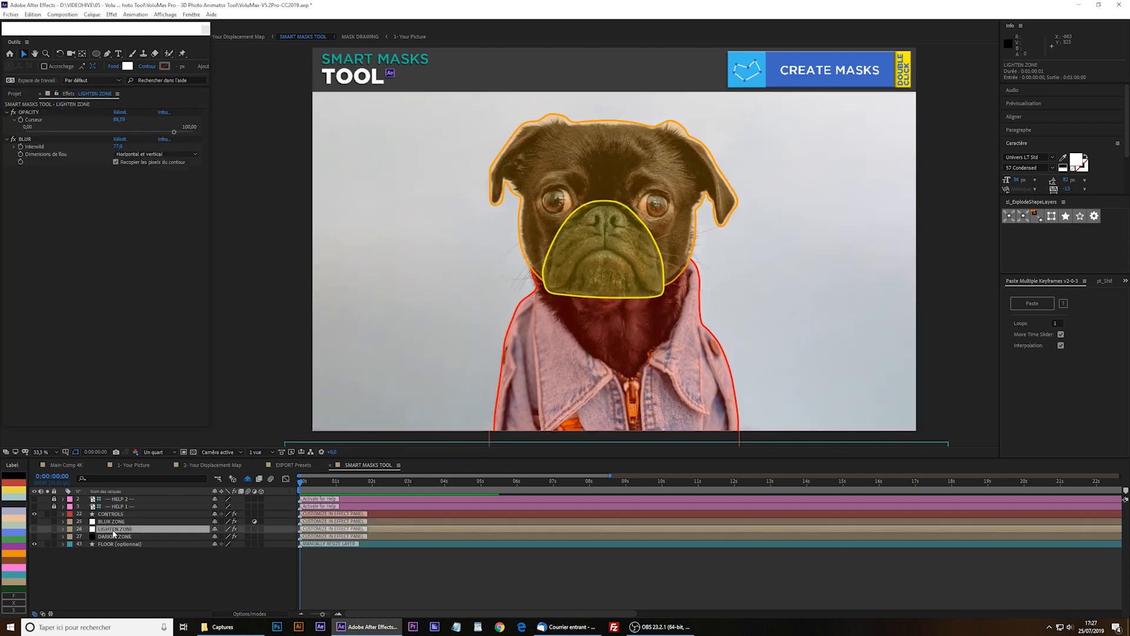
{"action": "left_click", "coordinate": [34, 529]}
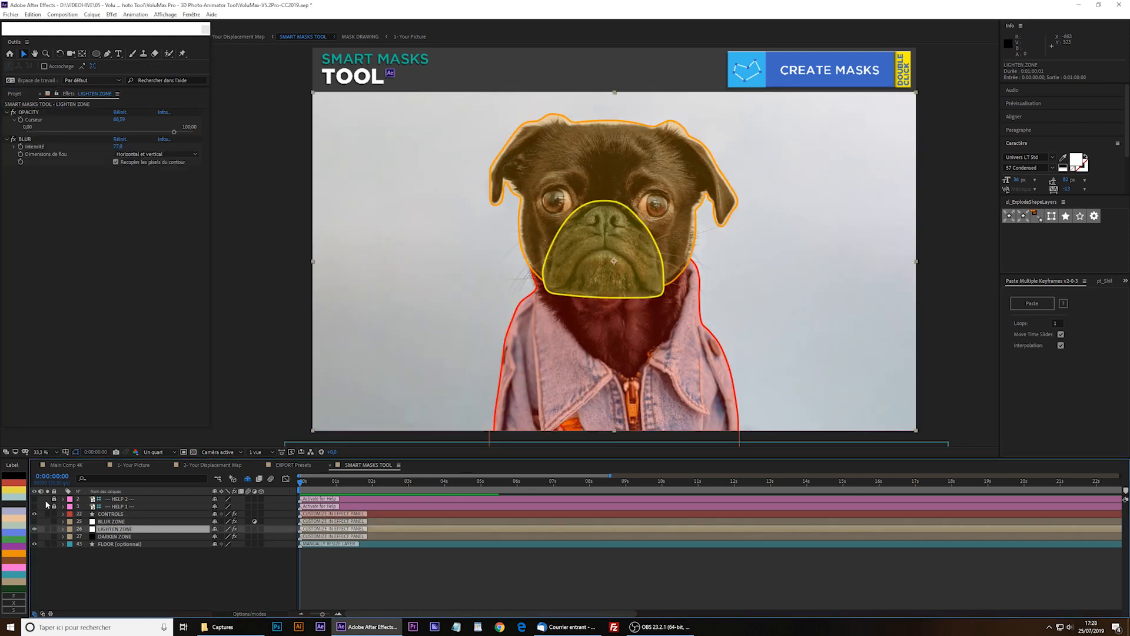
{"action": "left_click", "coordinate": [96, 53]}
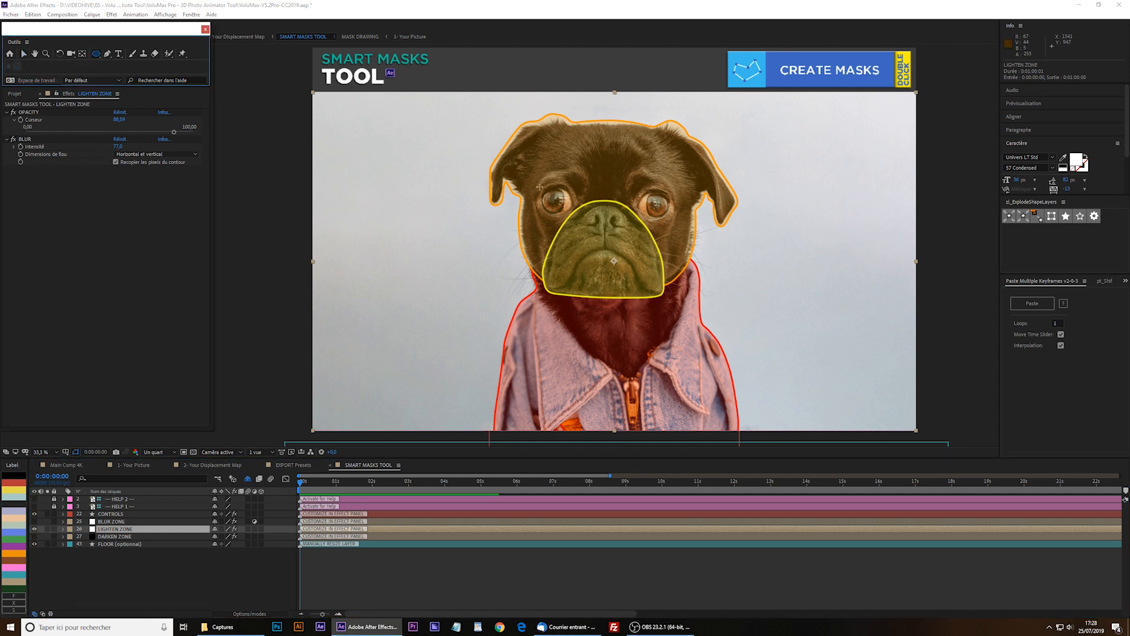
{"action": "left_click_drag", "start_coordinate": [537, 181], "coordinate": [575, 218]}
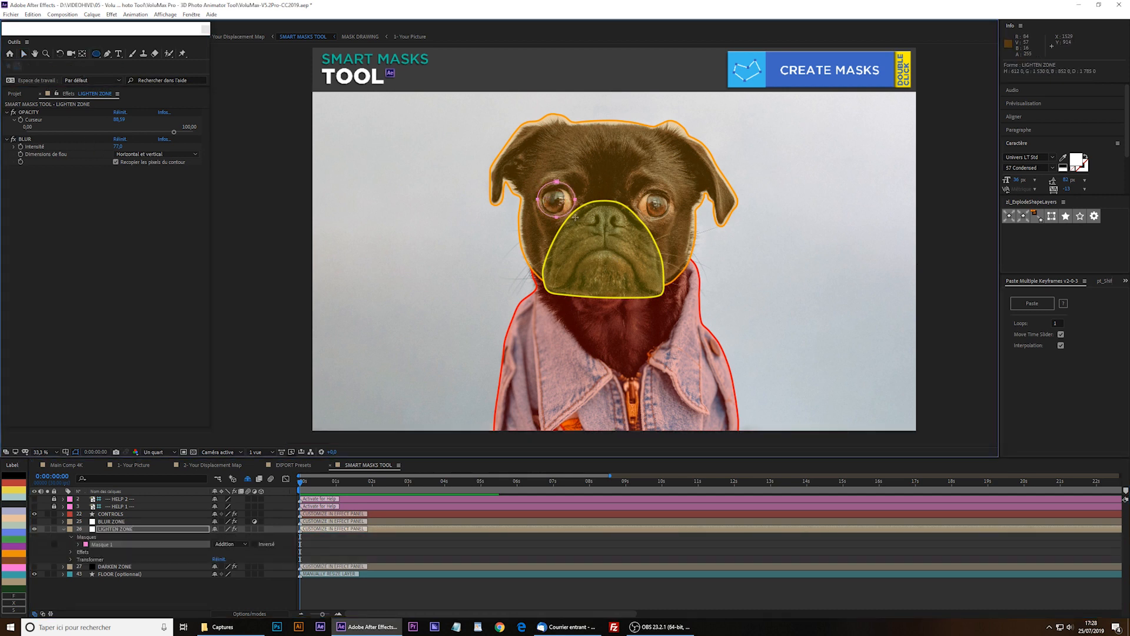
Add an elliptical LIGHTEN ZONE mask around the other eye, turn off SHOW MASKS and toggle the layer's visibility to compare the depth map
{"action": "left_click_drag", "start_coordinate": [635, 183], "coordinate": [676, 223]}
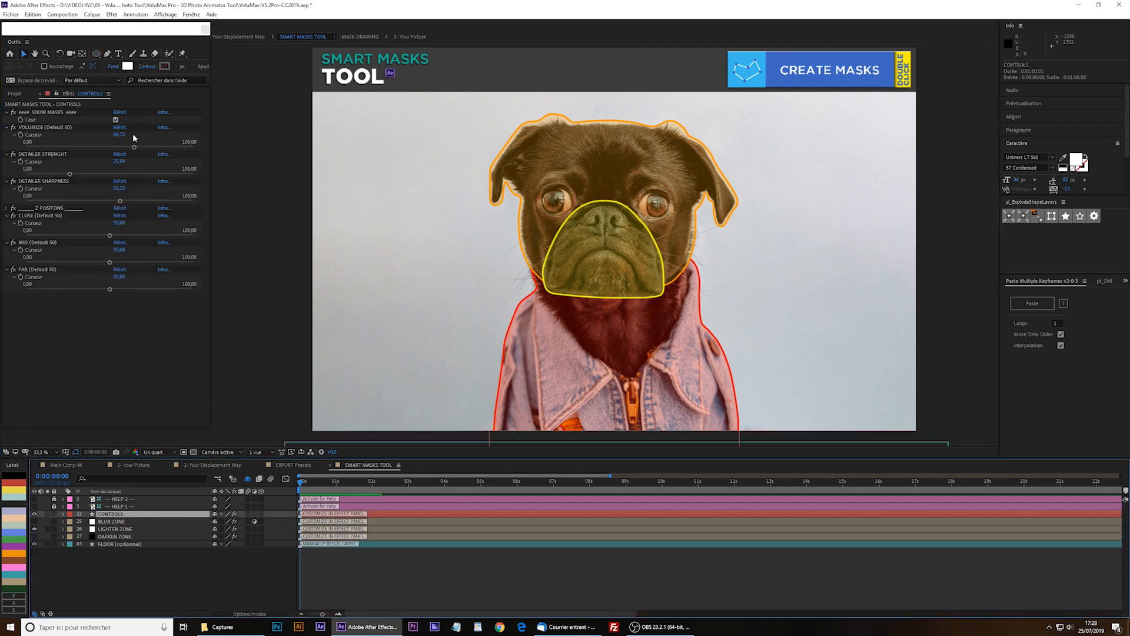
{"action": "left_click", "coordinate": [116, 120]}
{"action": "left_click", "coordinate": [122, 570]}
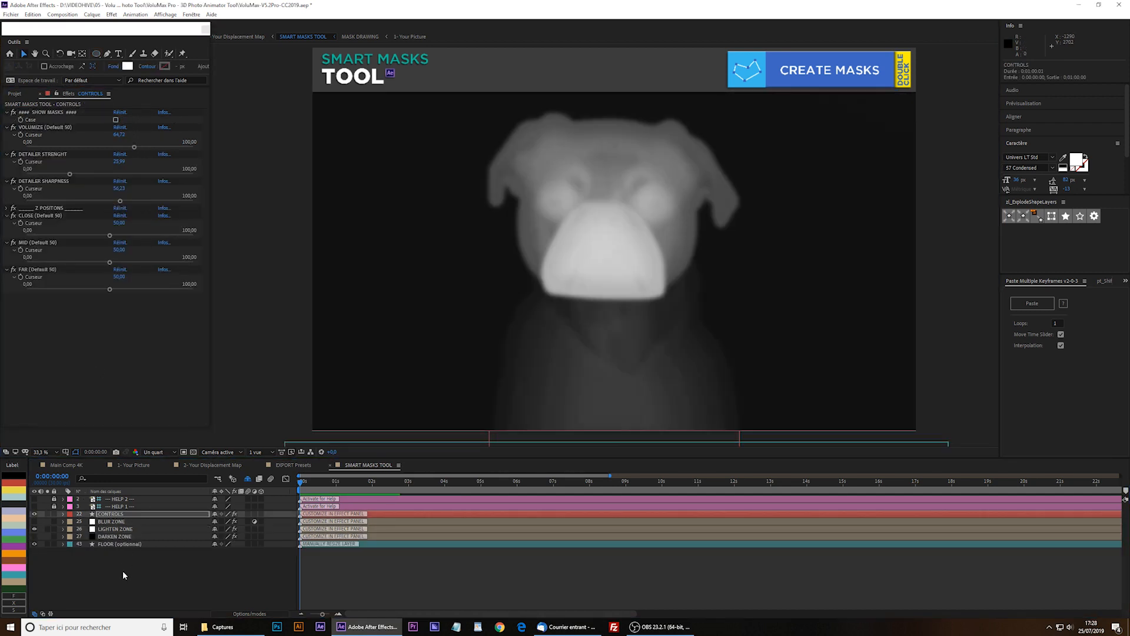
{"action": "left_click", "coordinate": [116, 529]}
{"action": "left_click", "coordinate": [35, 528]}
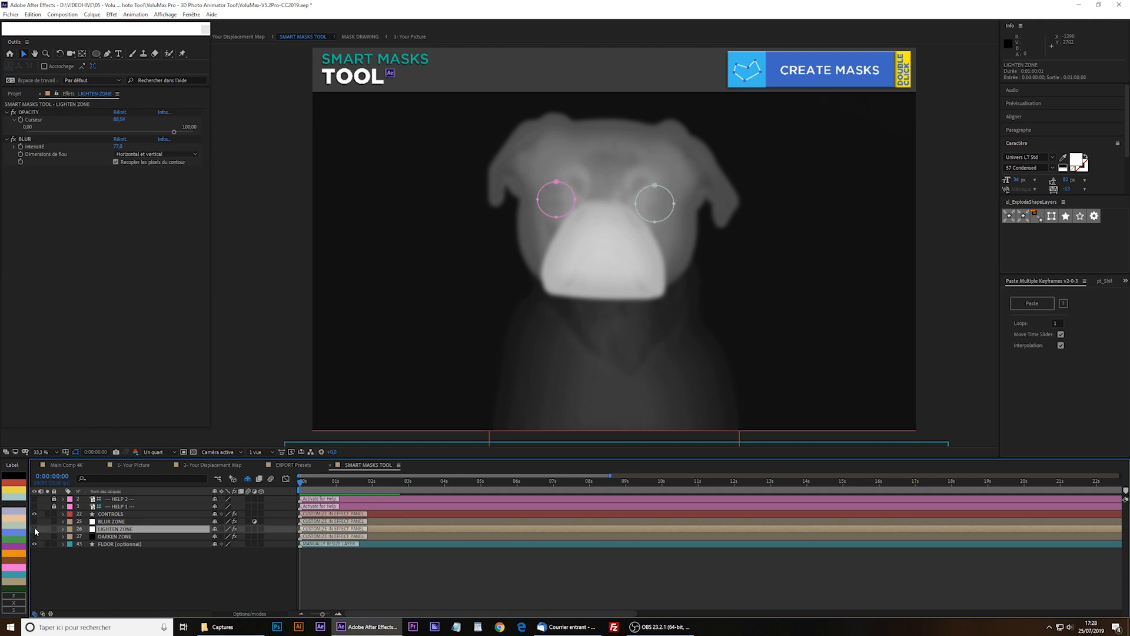
Open the Main Comp 4K composition and shift the VOLUMAX CONTROLLER onto the middle of the pug's muzzle to check the displacement
{"action": "left_click", "coordinate": [67, 465]}
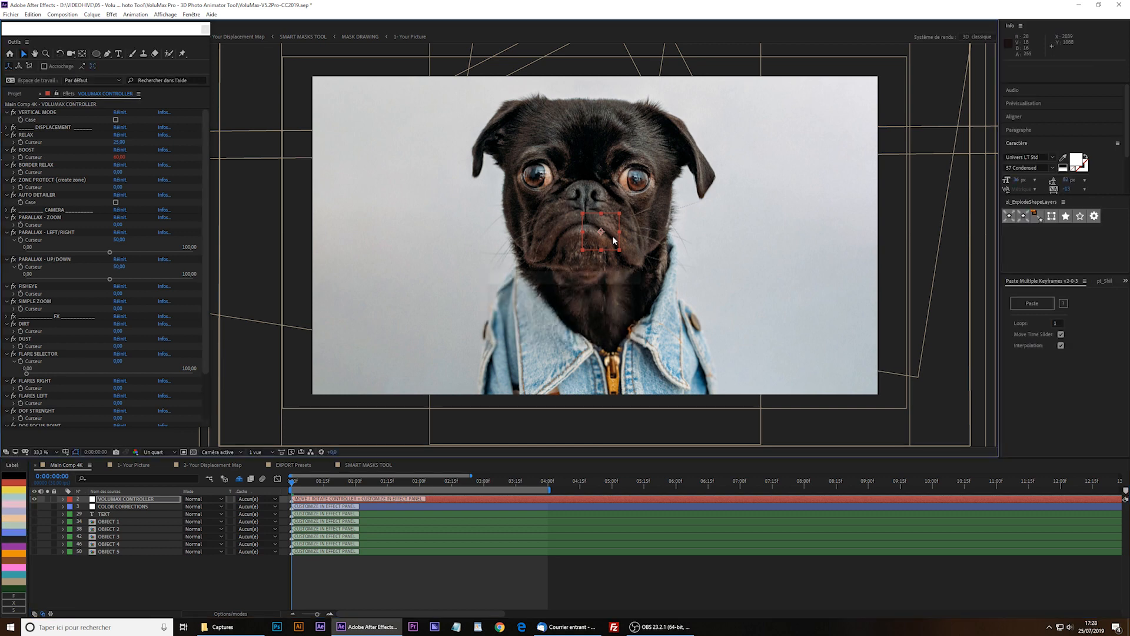
{"action": "left_click_drag", "start_coordinate": [614, 240], "coordinate": [574, 234]}
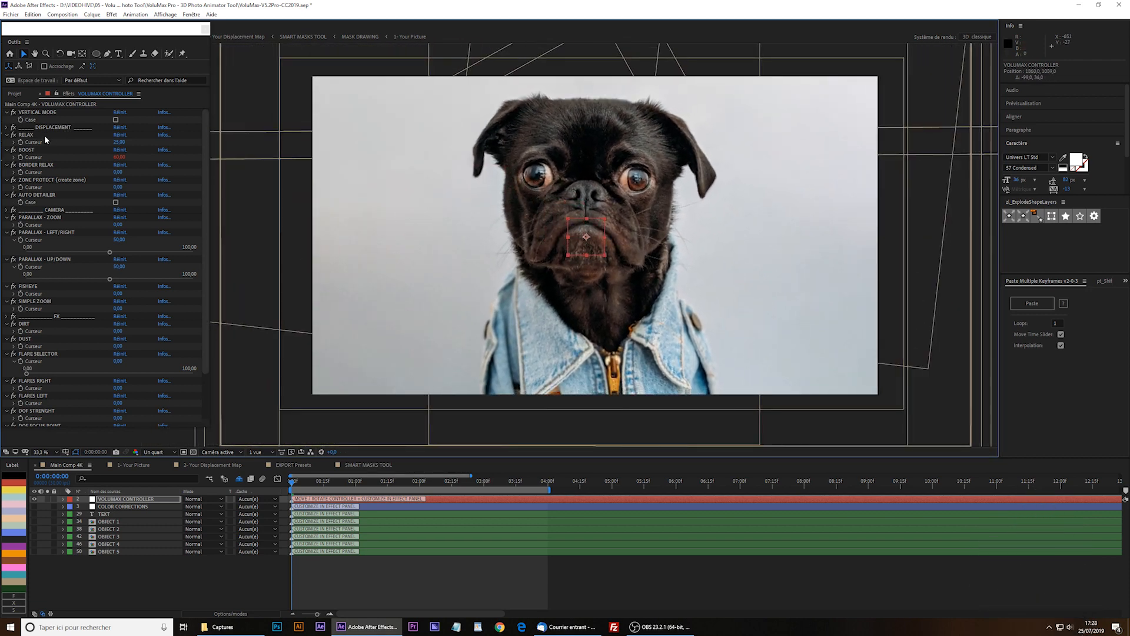
{"action": "left_click", "coordinate": [26, 136]}
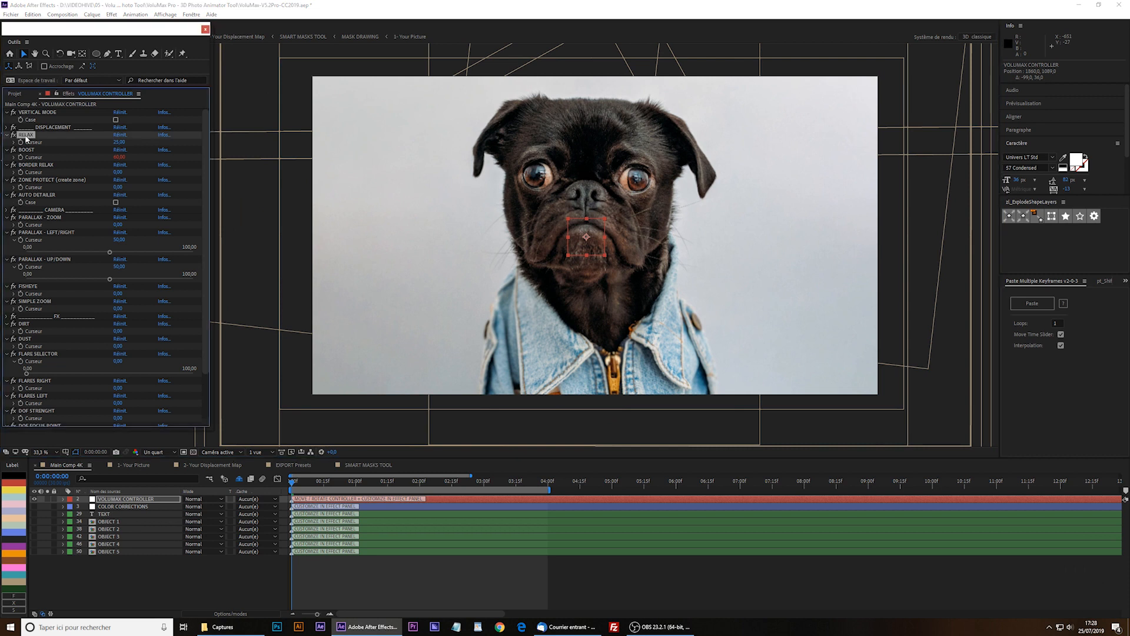
Test BOOST at 0 and about 140 with the VOLUMAX CONTROLLER moved to the photo's left side, and set BOOST to 65
{"action": "left_click", "coordinate": [120, 158]}
{"action": "type", "text": "0"}
{"action": "key", "text": "Return"}
{"action": "left_click_drag", "start_coordinate": [586, 240], "coordinate": [389, 246]}
{"action": "left_click_drag", "start_coordinate": [117, 157], "coordinate": [175, 155]}
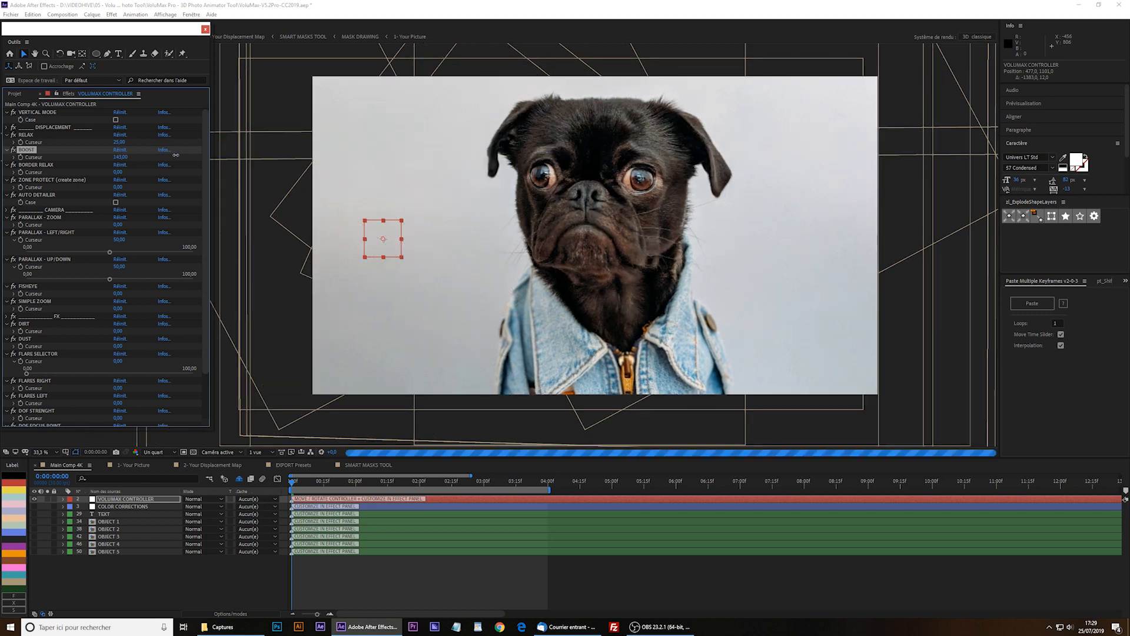
{"action": "left_click", "coordinate": [119, 157]}
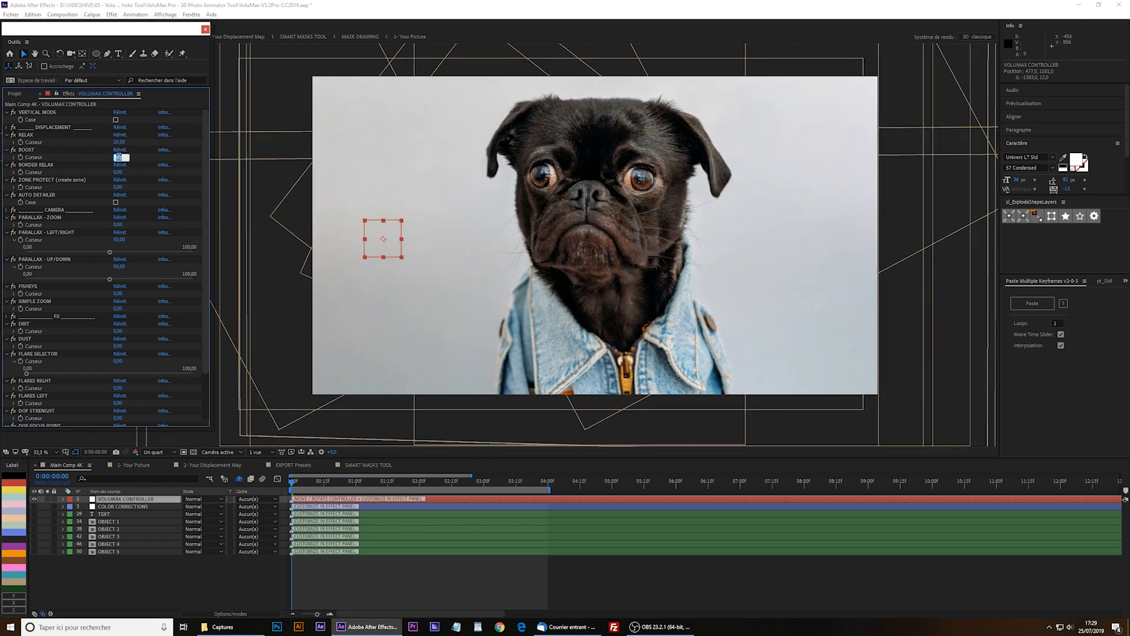
{"action": "type", "text": "65"}
{"action": "key", "text": "Return"}
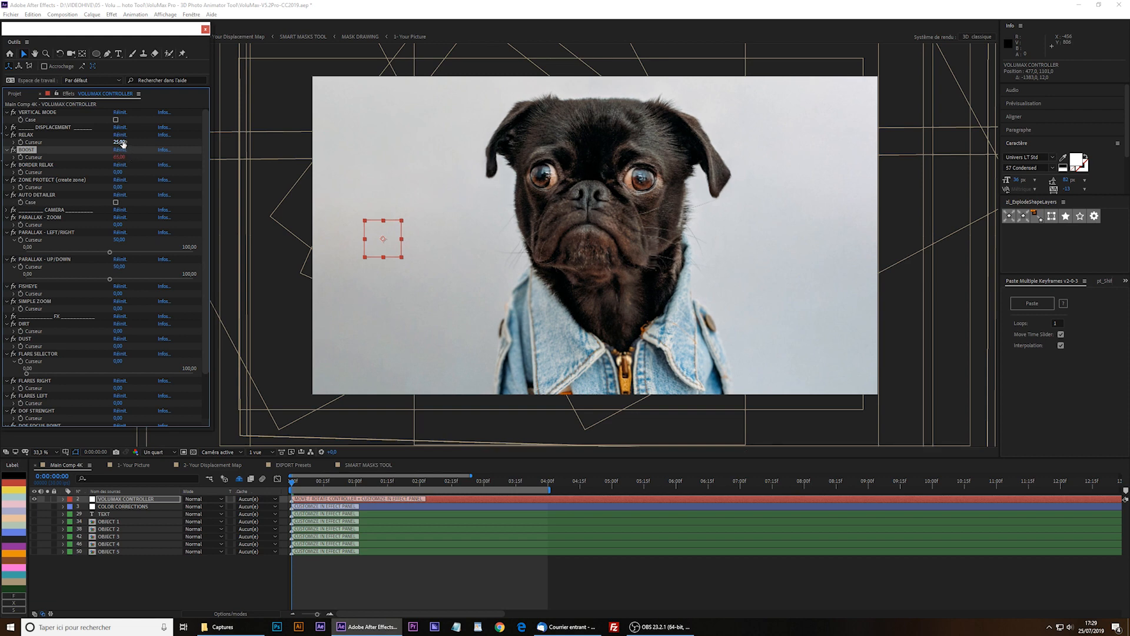
Try a RELAX value of about -18 with the controller at the photo's upper-left corner, set RELAX to 20 and reposition the controller
{"action": "left_click_drag", "start_coordinate": [119, 142], "coordinate": [112, 143]}
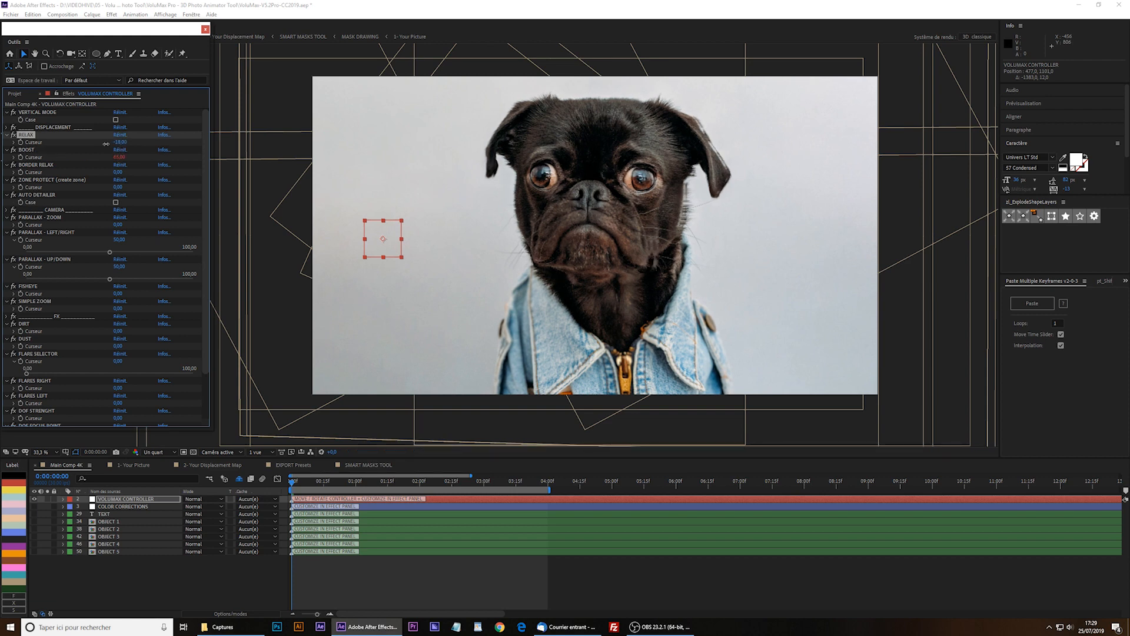
{"action": "left_click_drag", "start_coordinate": [394, 246], "coordinate": [309, 133]}
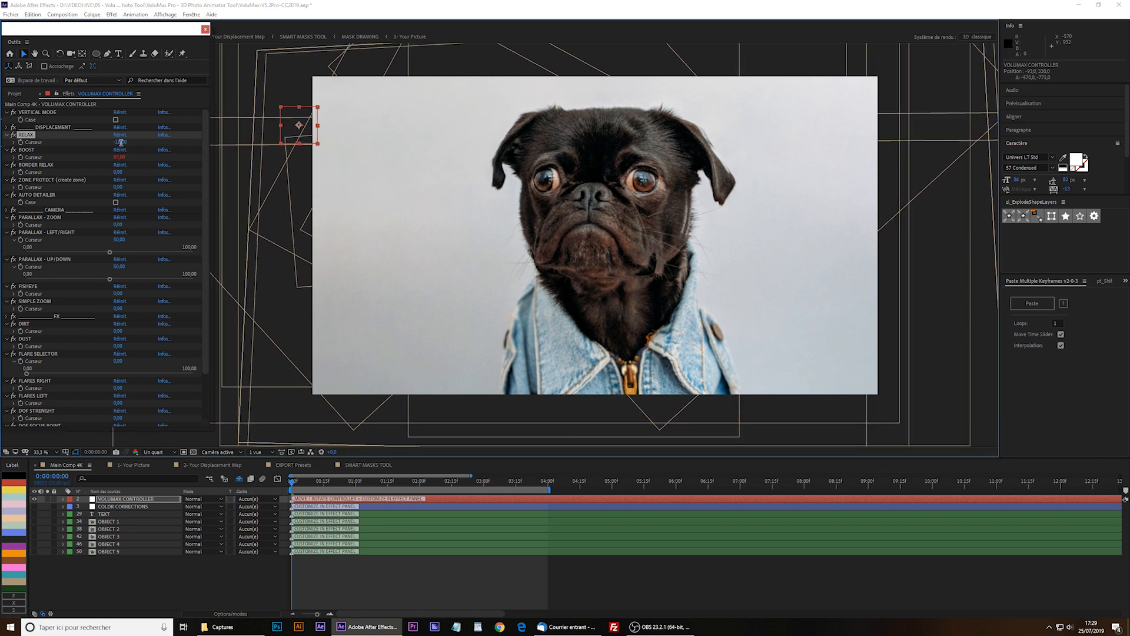
{"action": "left_click_drag", "start_coordinate": [119, 142], "coordinate": [135, 142]}
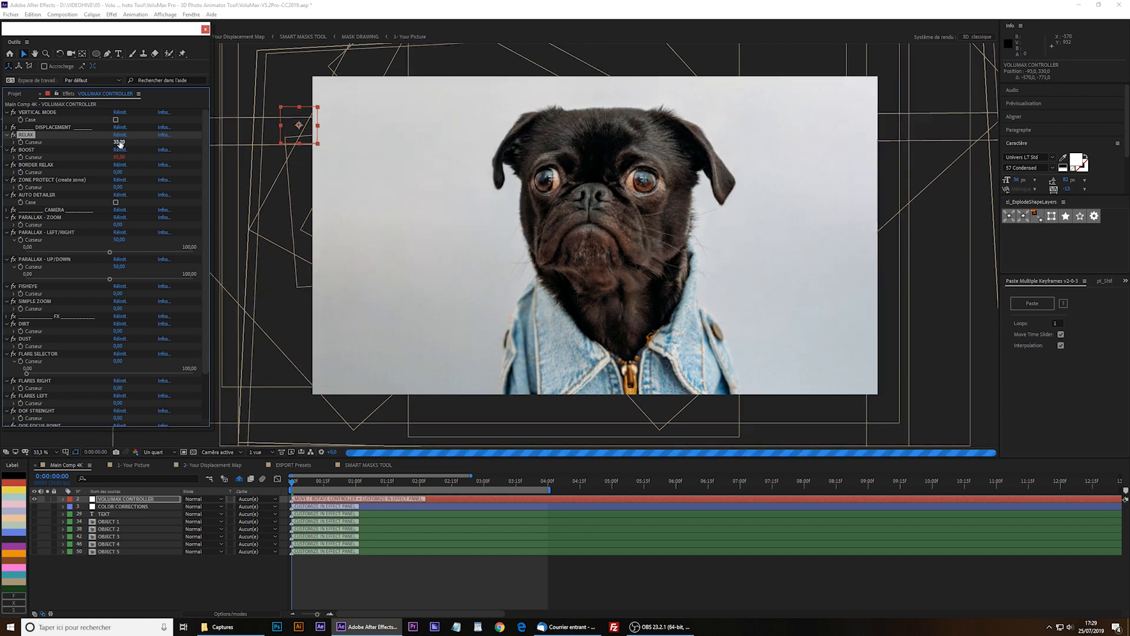
{"action": "left_click", "coordinate": [120, 142]}
{"action": "type", "text": "20"}
{"action": "key", "text": "Return"}
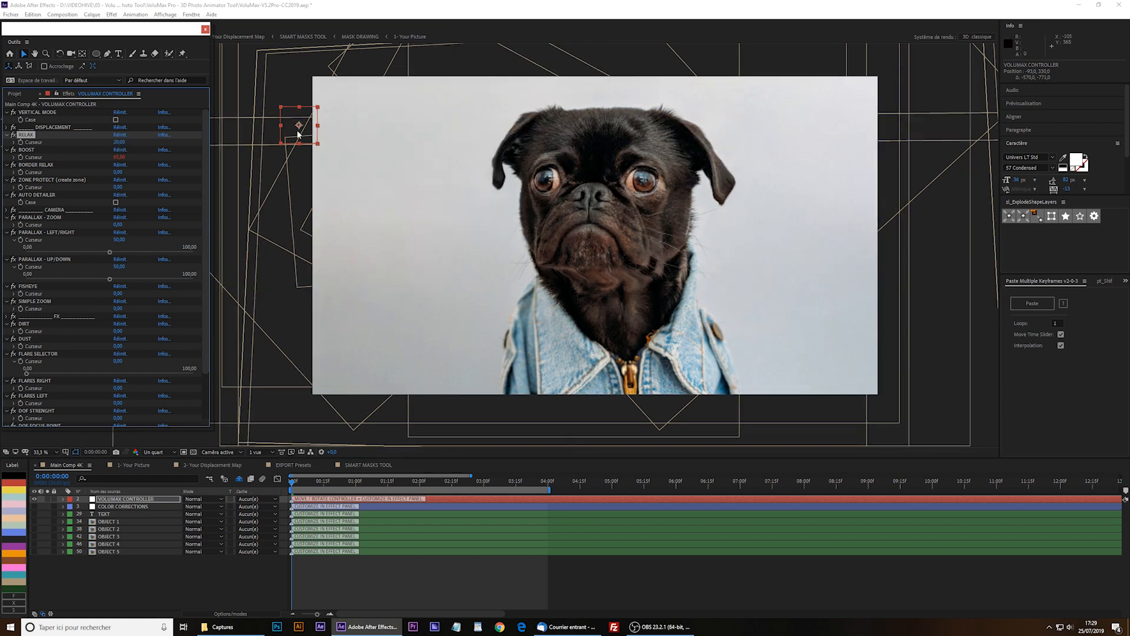
{"action": "left_click_drag", "start_coordinate": [314, 140], "coordinate": [424, 300]}
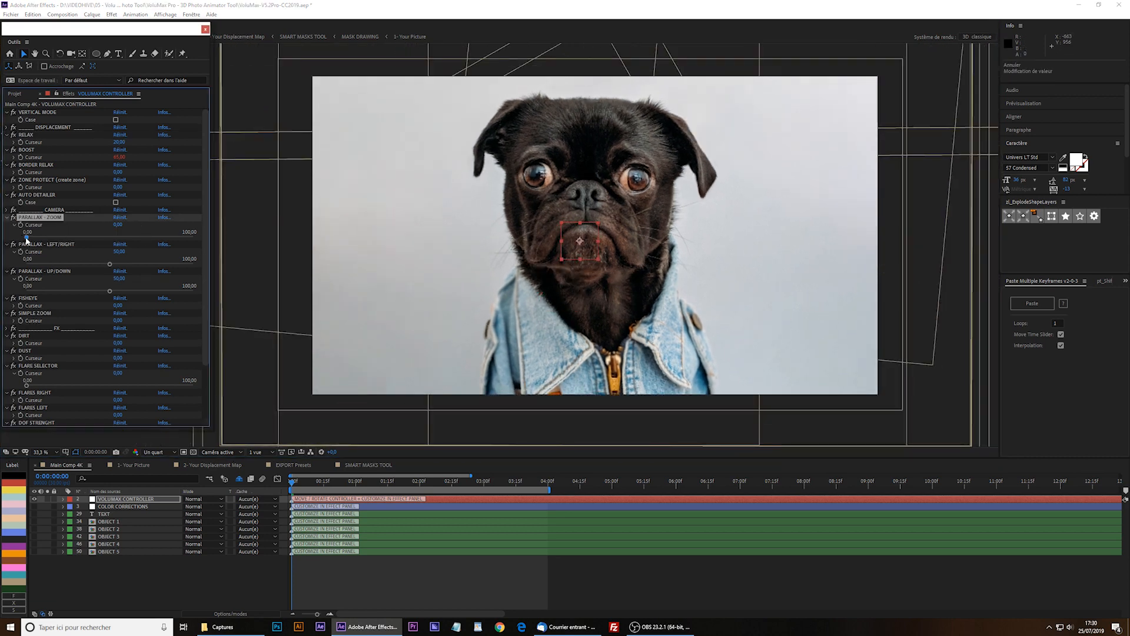
Try out the PARALLAX - ZOOM, SIMPLE ZOOM, PARALLAX - LEFT/RIGHT and PARALLAX - UP/DOWN values and revert the changes
{"action": "mouse_move", "coordinate": [26, 237]}
{"action": "left_mouse_down"}
{"action": "mouse_move", "coordinate": [143, 239]}
{"action": "mouse_move", "coordinate": [27, 239]}
{"action": "left_mouse_up"}
{"action": "left_click", "coordinate": [12, 320]}
{"action": "mouse_move", "coordinate": [27, 333]}
{"action": "left_mouse_down"}
{"action": "mouse_move", "coordinate": [189, 329]}
{"action": "mouse_move", "coordinate": [27, 332]}
{"action": "left_mouse_up"}
{"action": "left_click", "coordinate": [57, 245]}
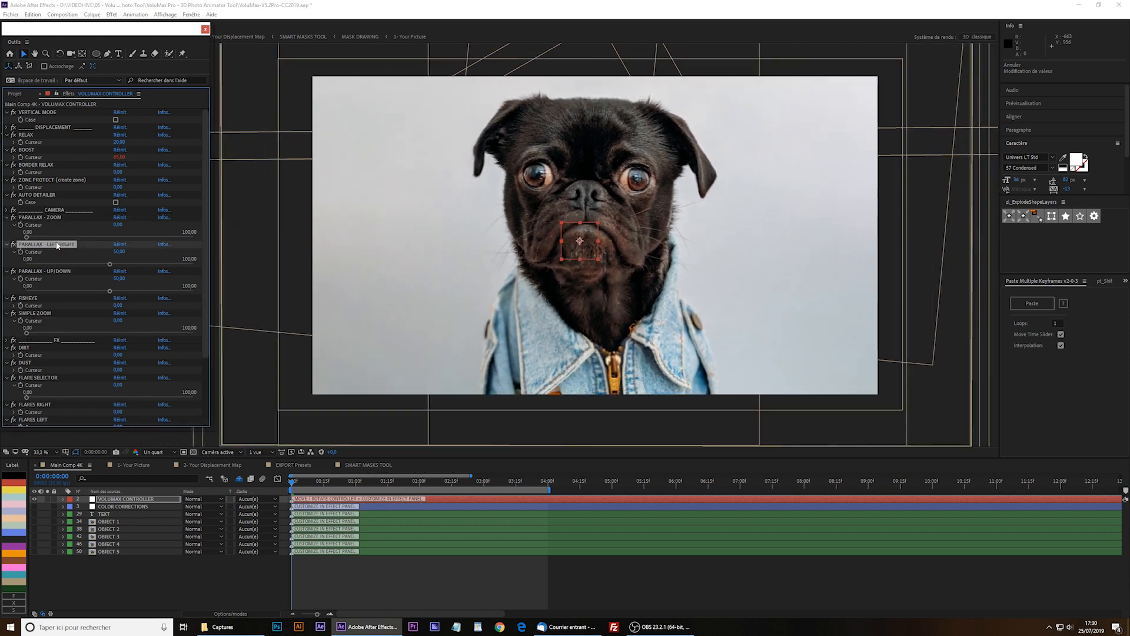
{"action": "left_click_drag", "start_coordinate": [110, 266], "coordinate": [103, 268]}
{"action": "left_click_drag", "start_coordinate": [111, 267], "coordinate": [103, 293]}
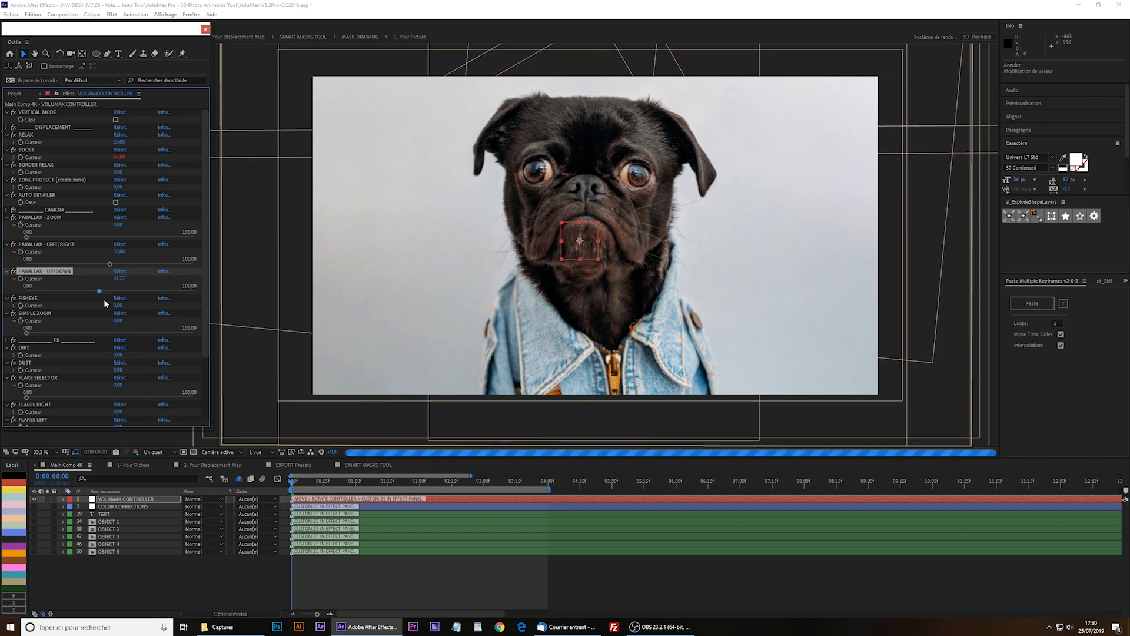
{"action": "key", "text": "ctrl+z"}
Move the VOLUMAX CONTROLLER to the photo's left side, about X 276, and keyframe its X and Y Position at 0 s
{"action": "left_click_drag", "start_coordinate": [559, 254], "coordinate": [354, 250]}
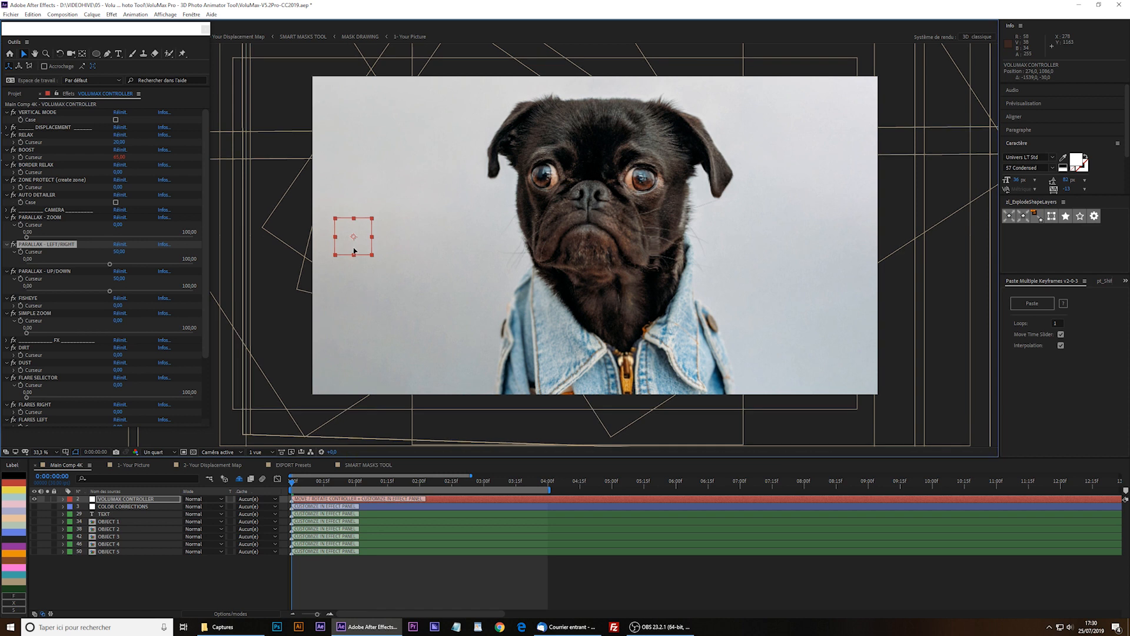
{"action": "left_click", "coordinate": [135, 500]}
{"action": "key", "text": "p"}
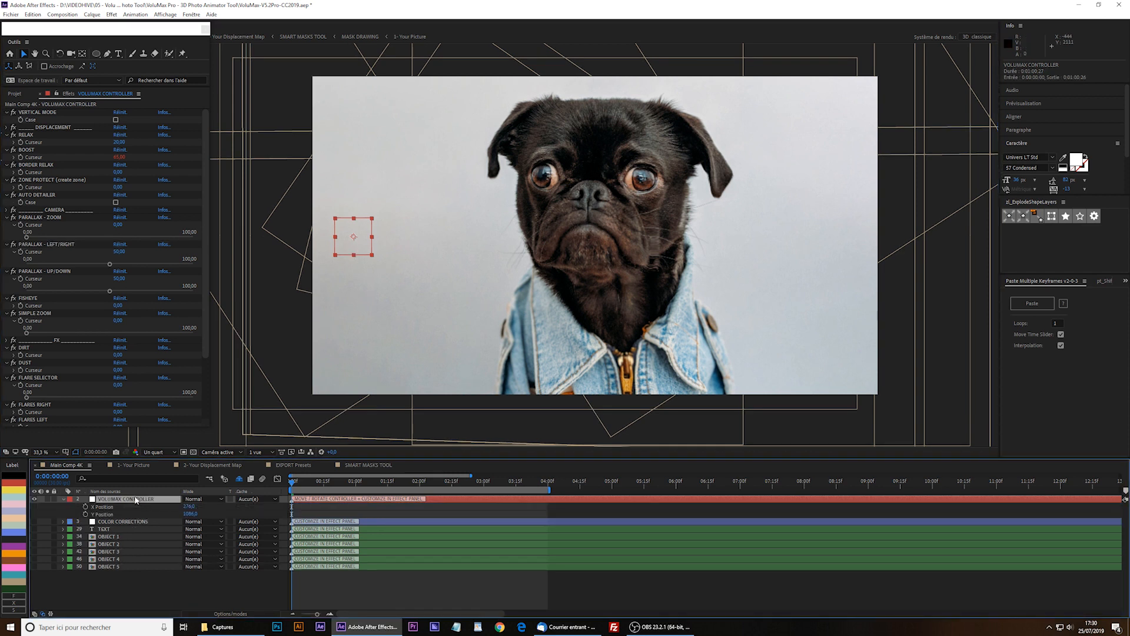
{"action": "left_click", "coordinate": [85, 513]}
End the work area at 3 s and move the VOLUMAX CONTROLLER to the photo's right side there, about X 3372
{"action": "left_click_drag", "start_coordinate": [480, 484], "coordinate": [484, 487]}
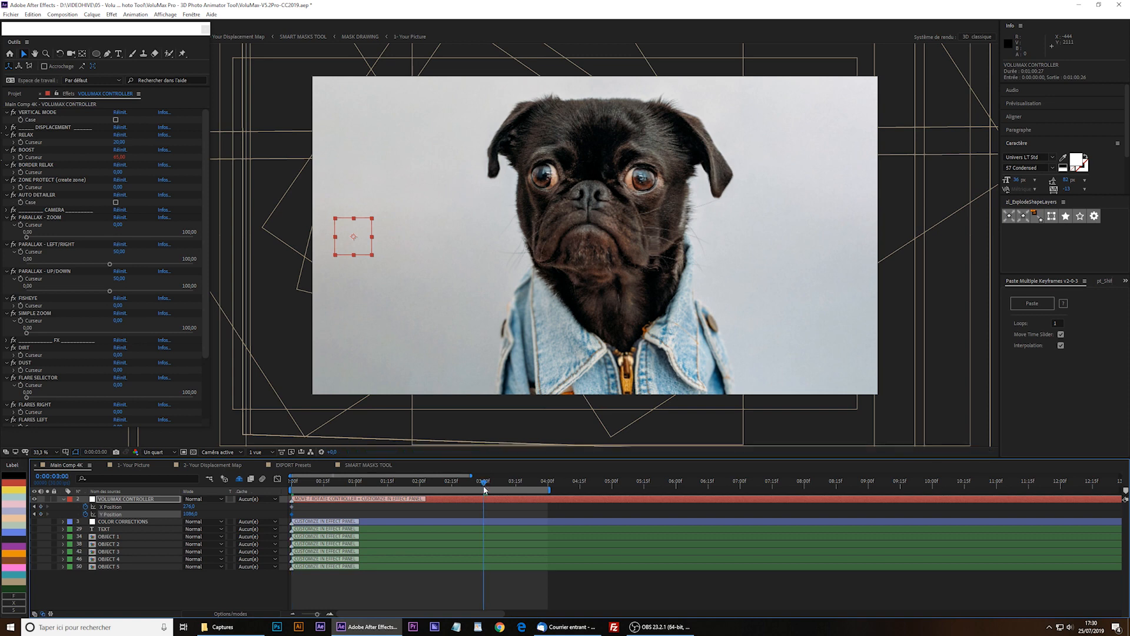
{"action": "key", "text": "n"}
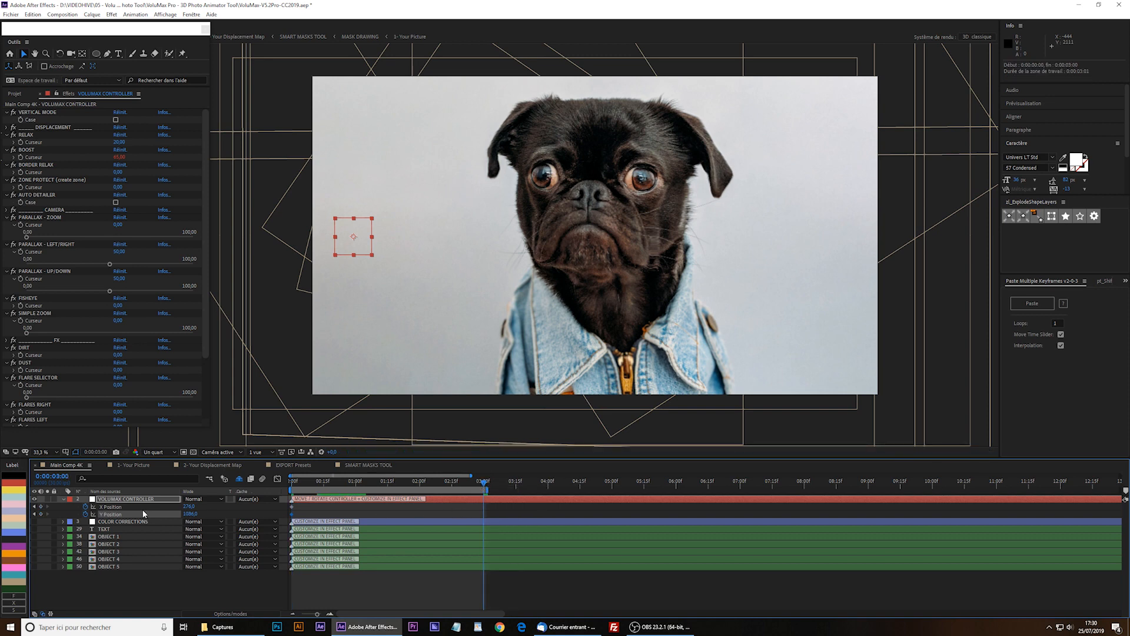
{"action": "left_click_drag", "start_coordinate": [398, 247], "coordinate": [818, 251]}
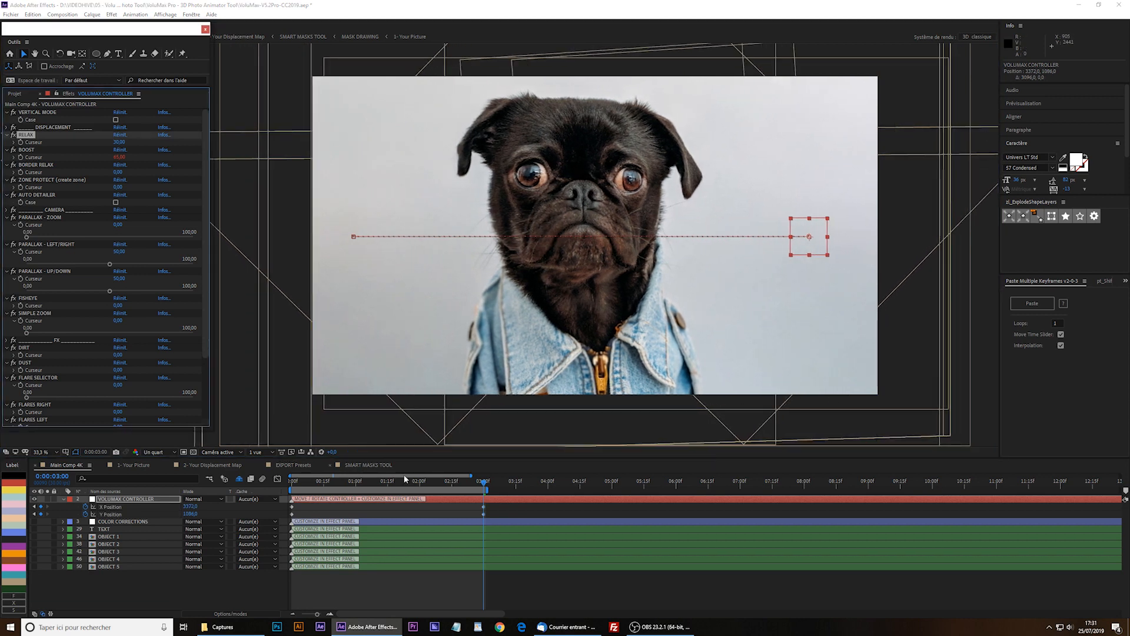
Keyframe PARALLAX - LEFT/RIGHT at about 49 at the start and about 51 at 3 s
{"action": "left_click_drag", "start_coordinate": [419, 484], "coordinate": [292, 486]}
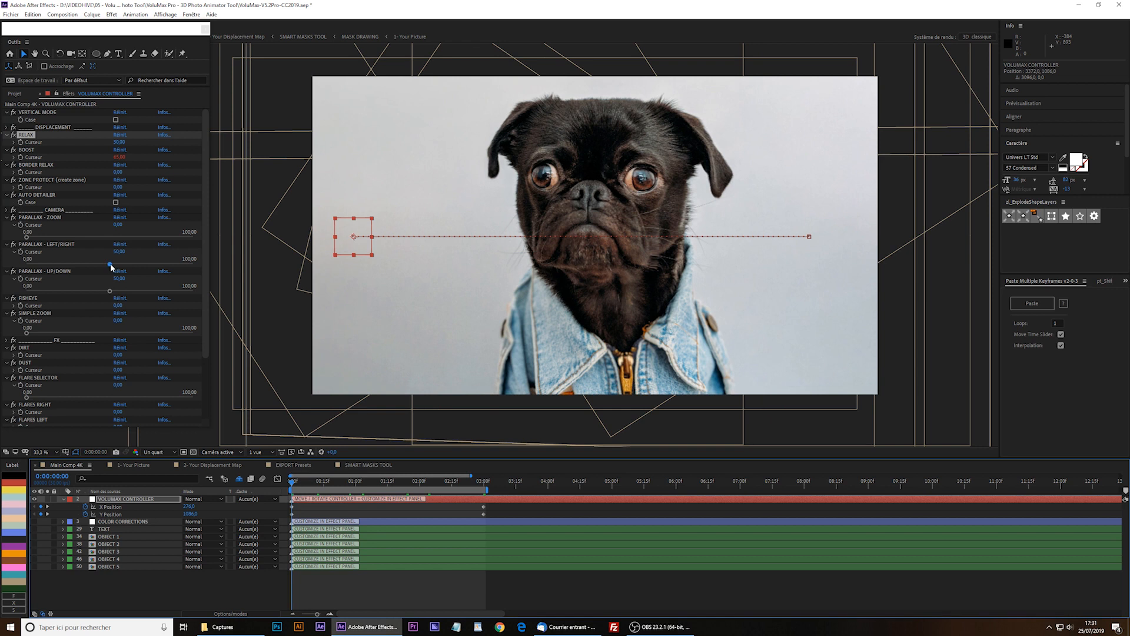
{"action": "left_click_drag", "start_coordinate": [110, 264], "coordinate": [107, 264]}
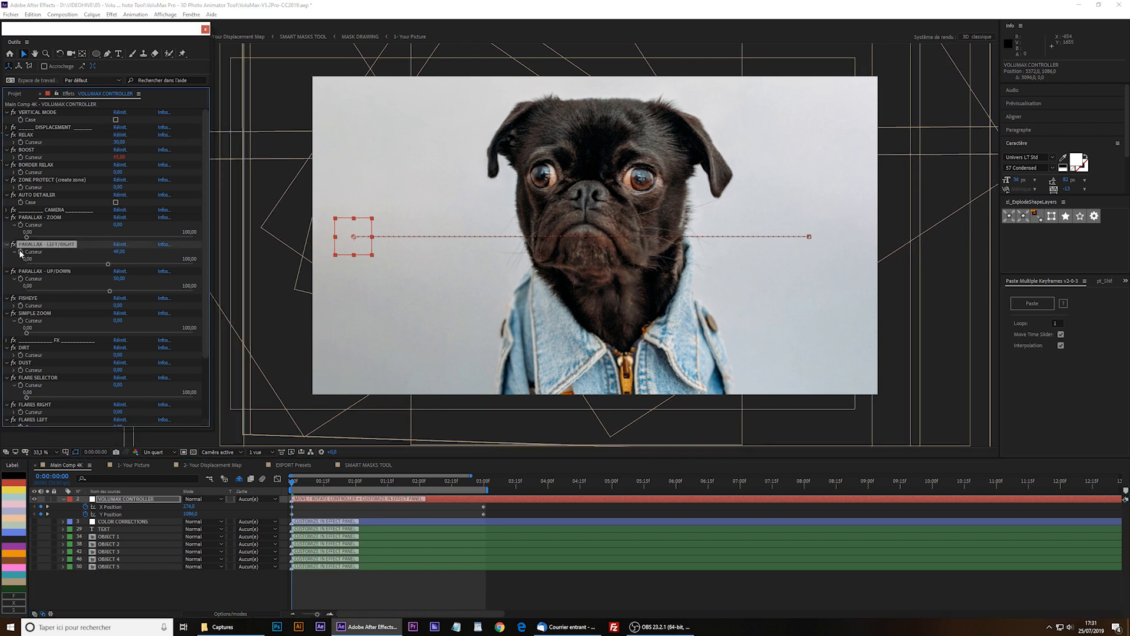
{"action": "key", "text": "u"}
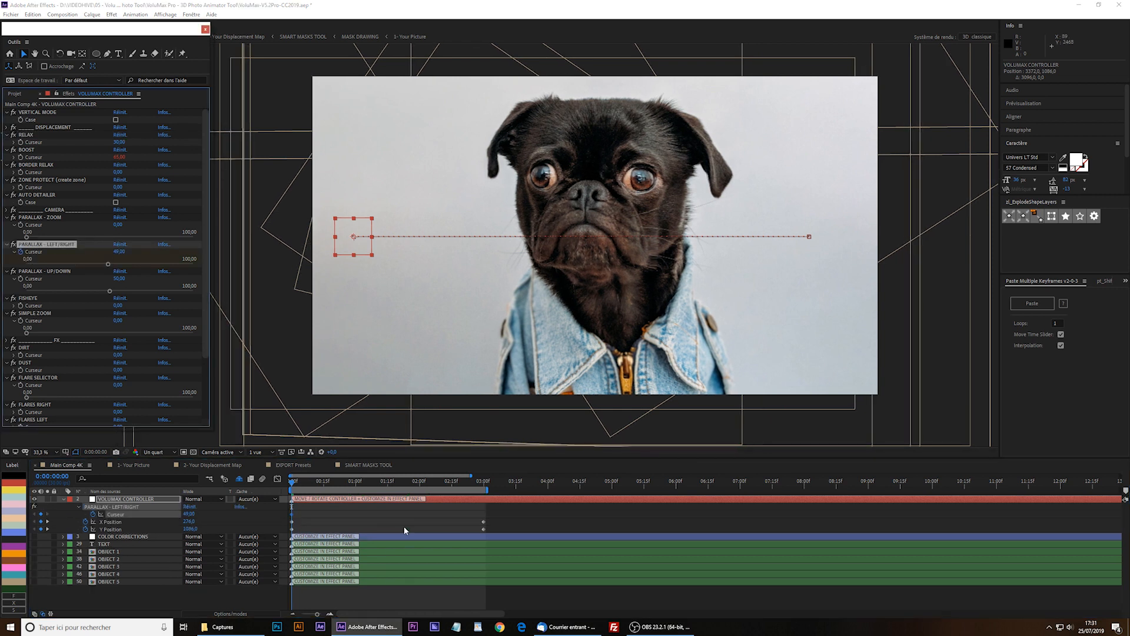
{"action": "left_click", "coordinate": [482, 485]}
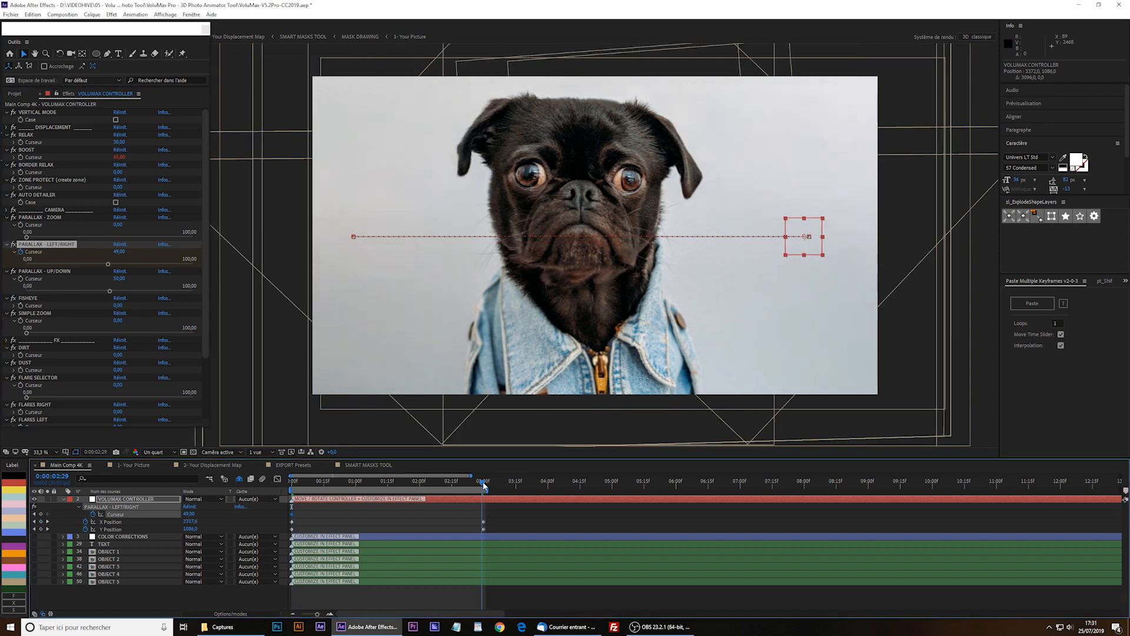
{"action": "left_click", "coordinate": [484, 484]}
{"action": "left_click_drag", "start_coordinate": [110, 265], "coordinate": [112, 265]}
Preview the three-second parallax animation, stop it and scrub back to the first frame
{"action": "key", "text": "space"}
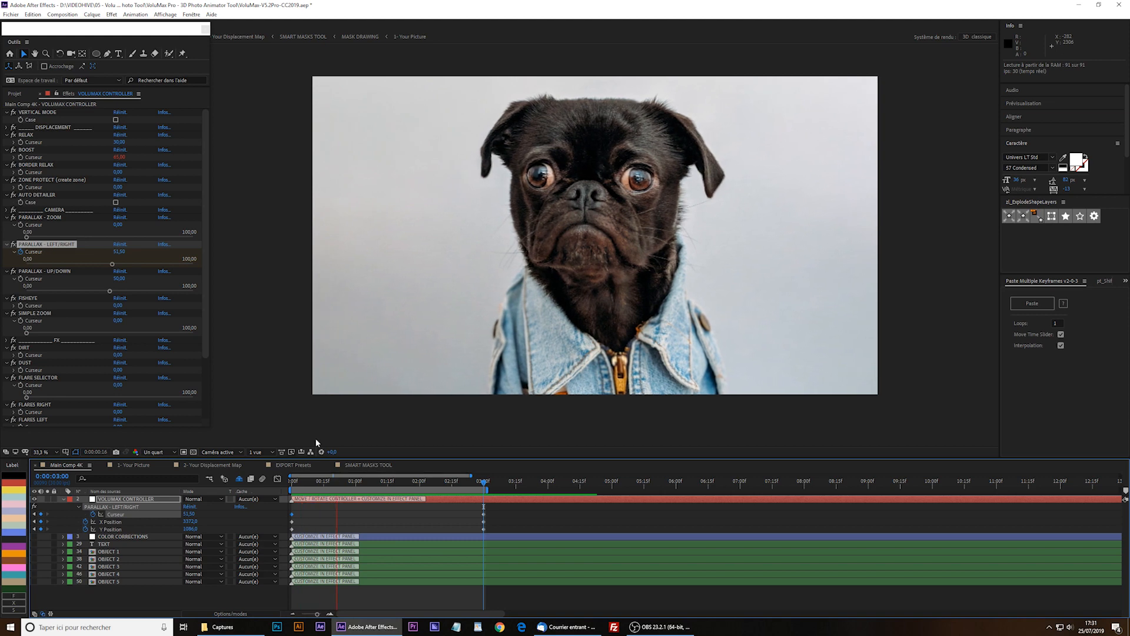
{"action": "key", "text": "space"}
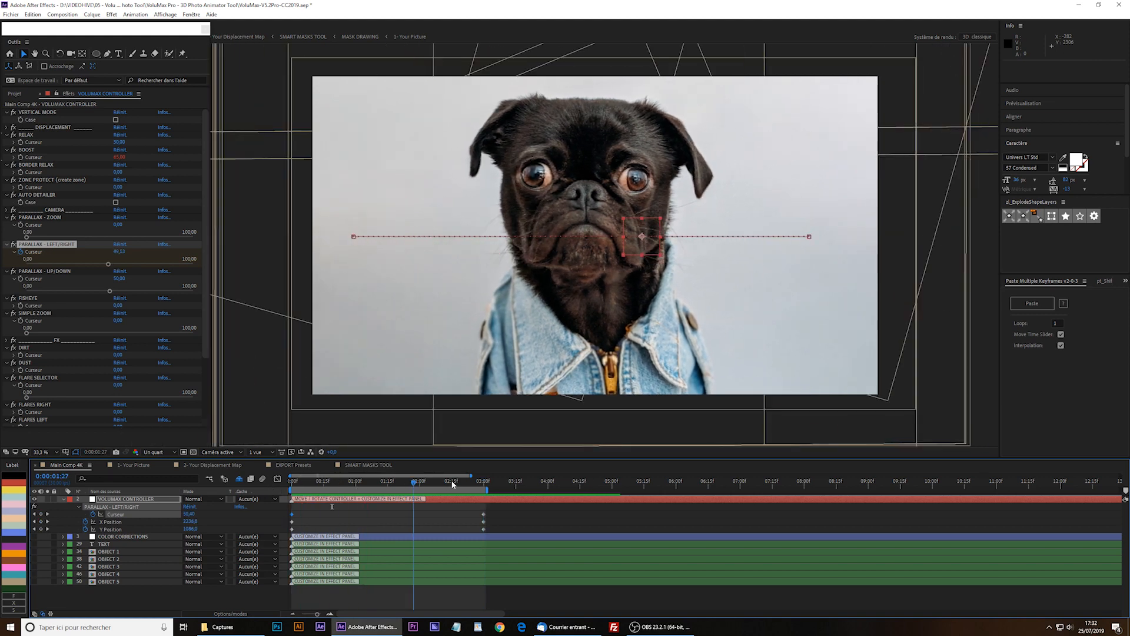
{"action": "left_click_drag", "start_coordinate": [452, 483], "coordinate": [281, 465]}
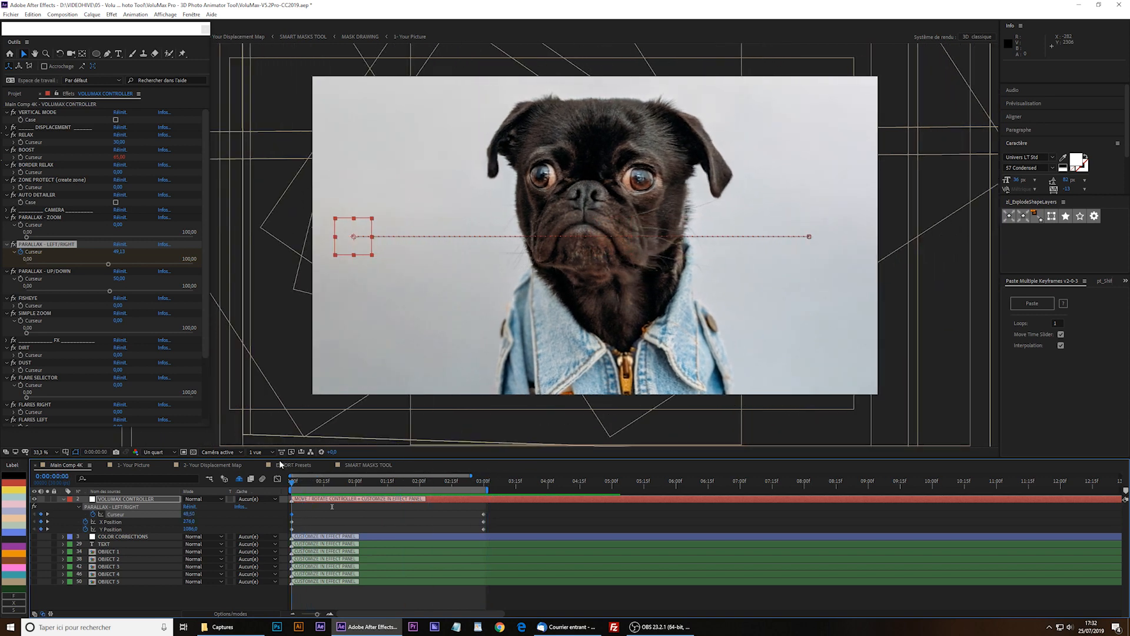
Set the controller's DIRT to about 143, try FLARES RIGHT at about 49 with the FLARE SELECTOR, and reset FLARES RIGHT
{"action": "left_click_drag", "start_coordinate": [118, 355], "coordinate": [192, 365]}
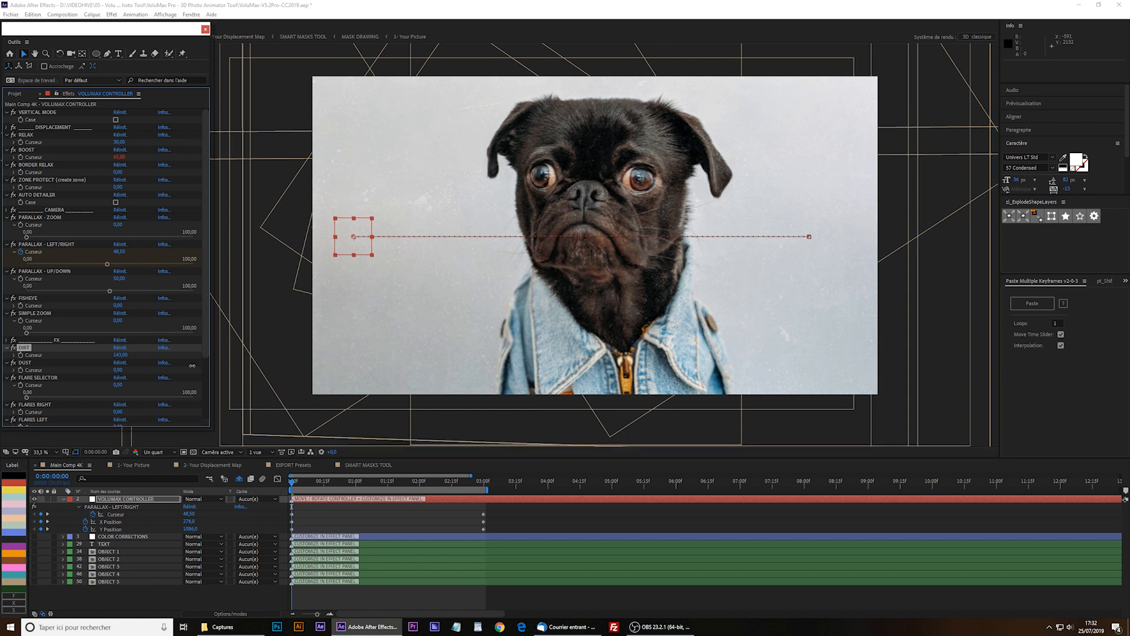
{"action": "scroll", "coordinate": [26, 394], "scroll_direction": "down", "scroll_amount": 2}
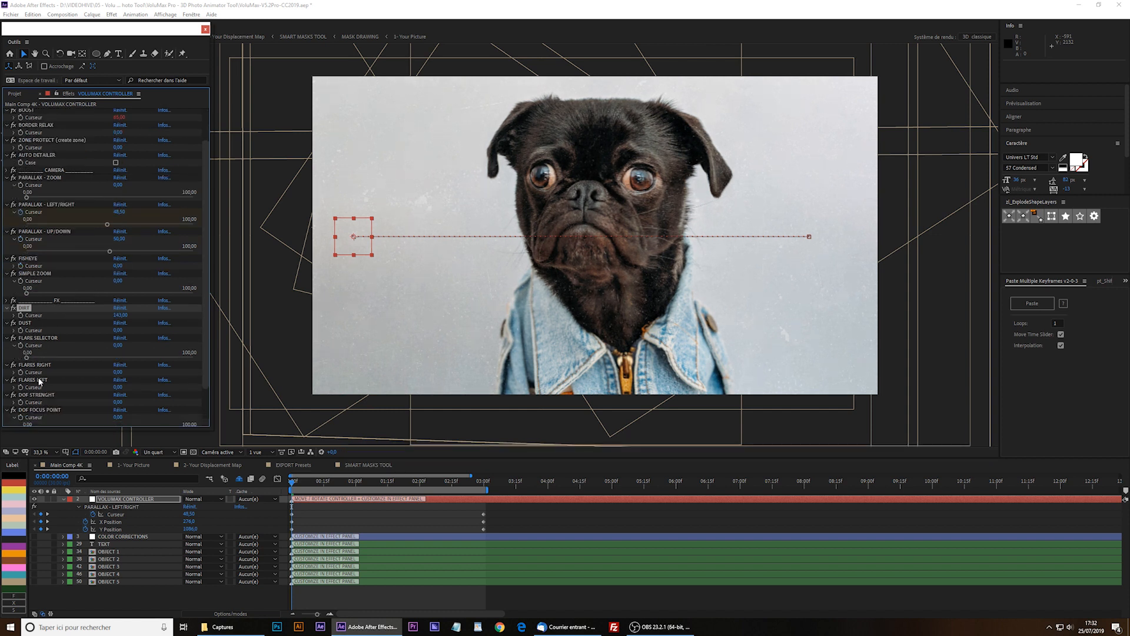
{"action": "left_click_drag", "start_coordinate": [118, 372], "coordinate": [144, 371]}
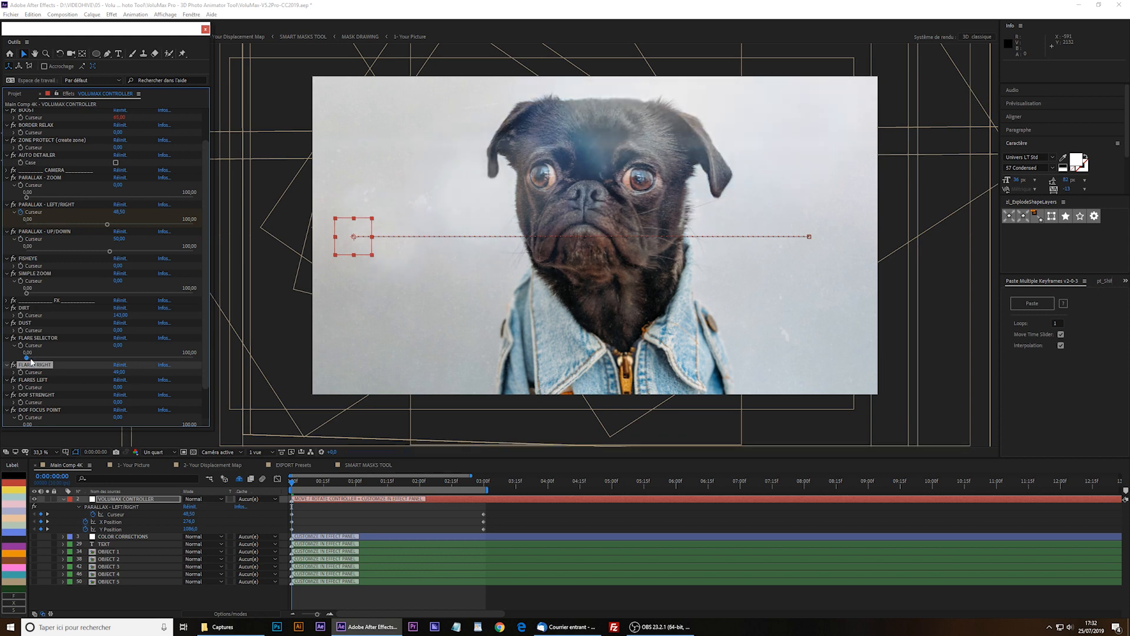
{"action": "mouse_move", "coordinate": [27, 357]}
{"action": "left_mouse_down"}
{"action": "mouse_move", "coordinate": [204, 359]}
{"action": "mouse_move", "coordinate": [44, 351]}
{"action": "left_mouse_up"}
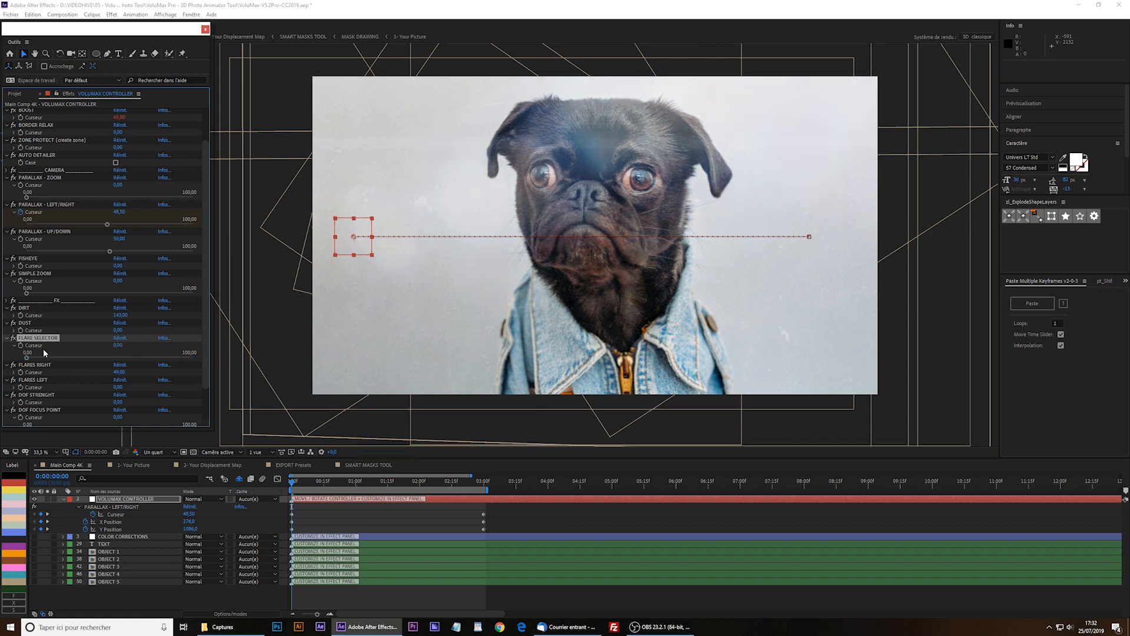
{"action": "left_click", "coordinate": [120, 365]}
Look through the VOLUMAX CONTROLLER's remaining effects, including DOF and FOG, and display the COLOR CORRECTIONS layer's effects
{"action": "scroll", "coordinate": [76, 373], "scroll_direction": "down", "scroll_amount": 2}
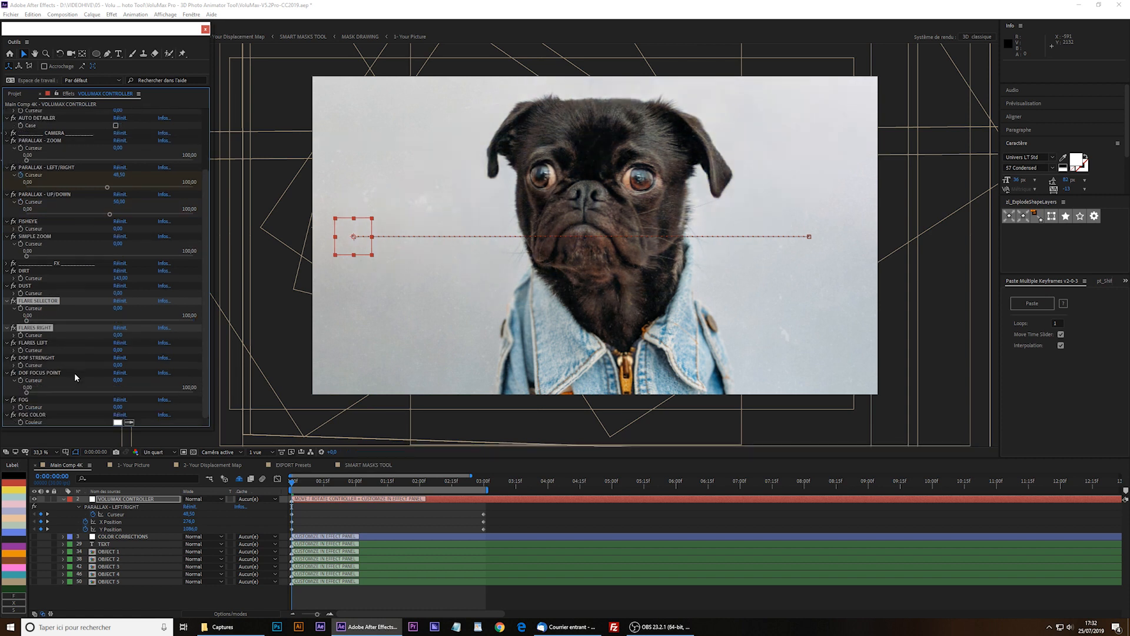
{"action": "scroll", "coordinate": [103, 320], "scroll_direction": "up", "scroll_amount": 4}
{"action": "scroll", "coordinate": [115, 360], "scroll_direction": "down", "scroll_amount": 4}
{"action": "scroll", "coordinate": [132, 312], "scroll_direction": "up", "scroll_amount": 3}
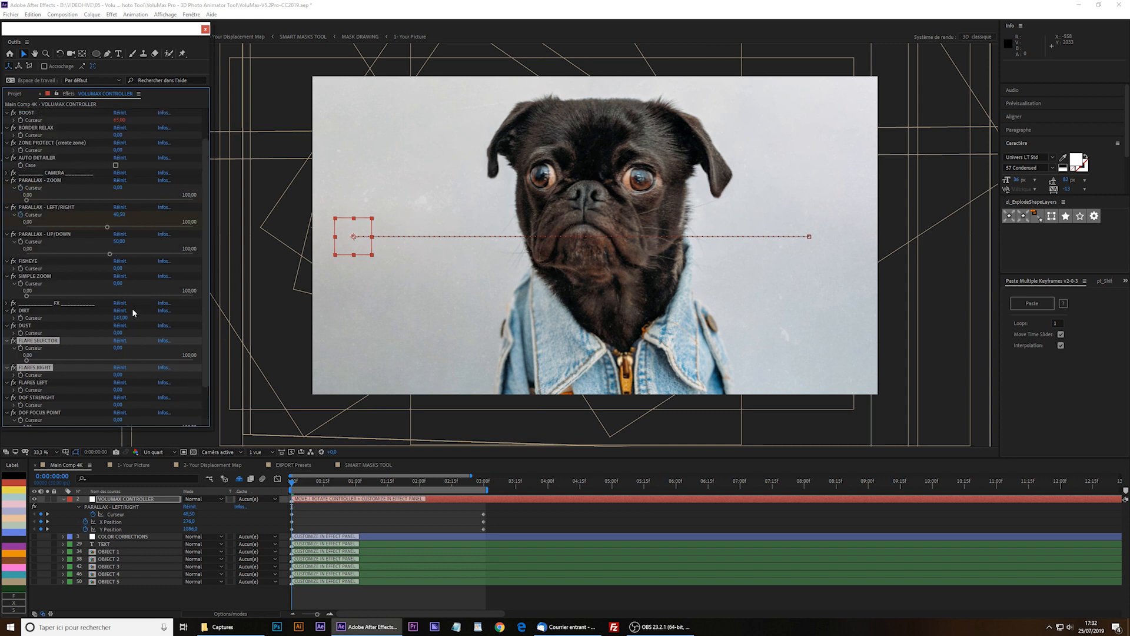
{"action": "left_click", "coordinate": [112, 536]}
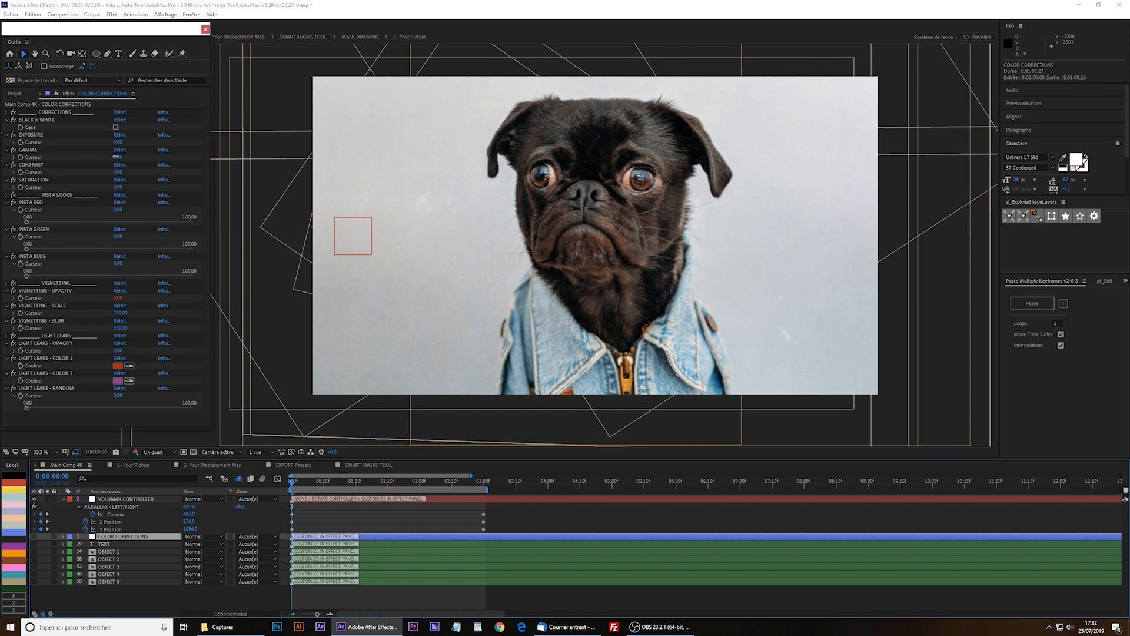
Try a small GAMMA change on the COLOR CORRECTIONS layer, undo it, and look over the INSTA LOOKS effects
{"action": "mouse_move", "coordinate": [118, 157]}
{"action": "left_mouse_down"}
{"action": "mouse_move", "coordinate": [135, 157]}
{"action": "mouse_move", "coordinate": [106, 157]}
{"action": "mouse_move", "coordinate": [124, 157]}
{"action": "left_mouse_up"}
{"action": "key", "text": "ctrl+z"}
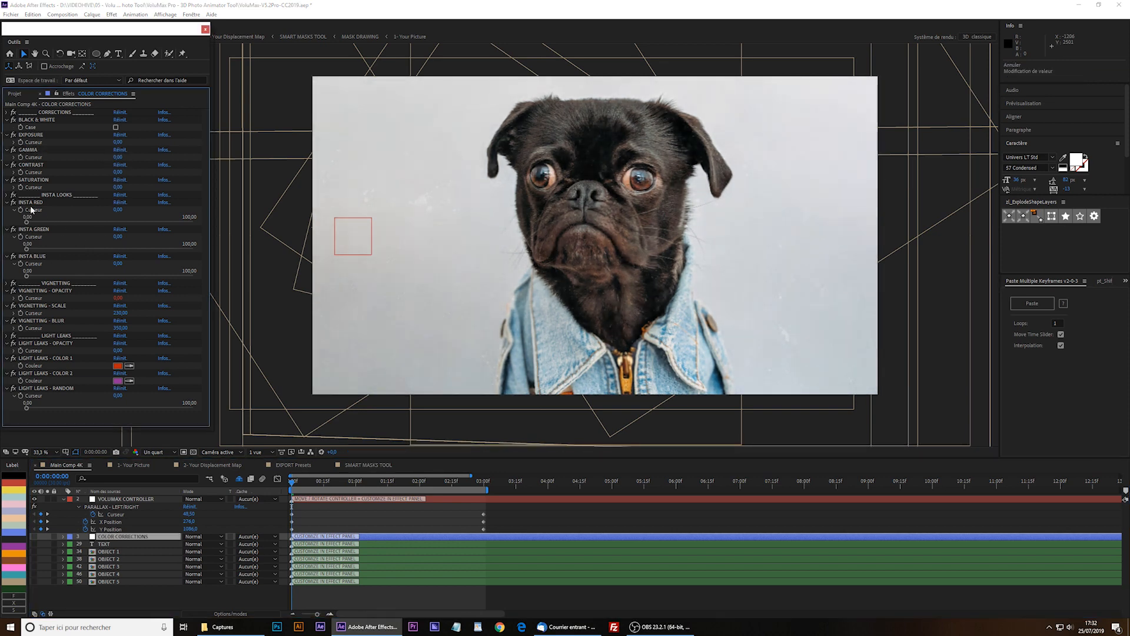
{"action": "left_click", "coordinate": [30, 256]}
{"action": "left_click_drag", "start_coordinate": [35, 223], "coordinate": [26, 252]}
Try LIGHT LEAKS - OPACITY at about 61 on the COLOR CORRECTIONS layer and set it back to 0
{"action": "left_click", "coordinate": [39, 345]}
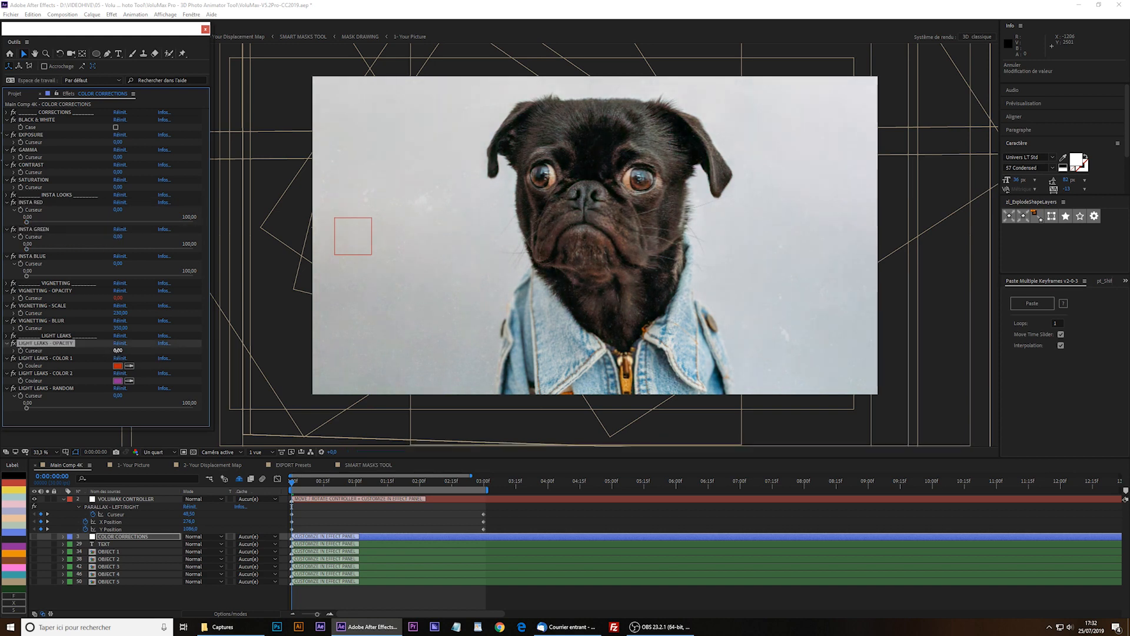
{"action": "left_click_drag", "start_coordinate": [116, 351], "coordinate": [151, 350]}
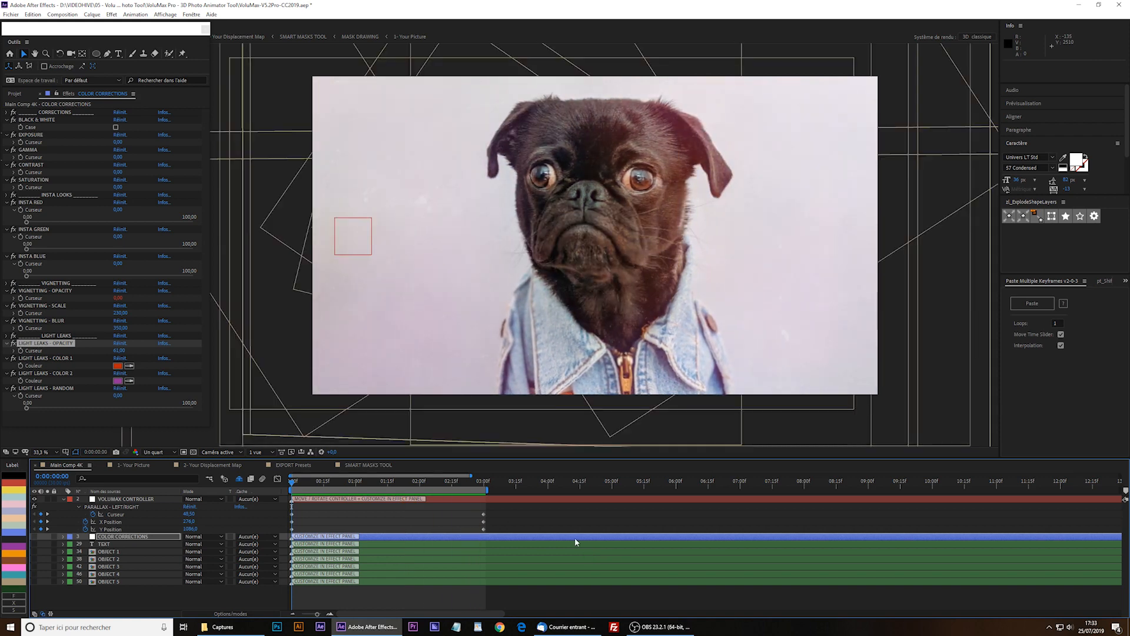
{"action": "left_click", "coordinate": [118, 350]}
{"action": "type", "text": "0"}
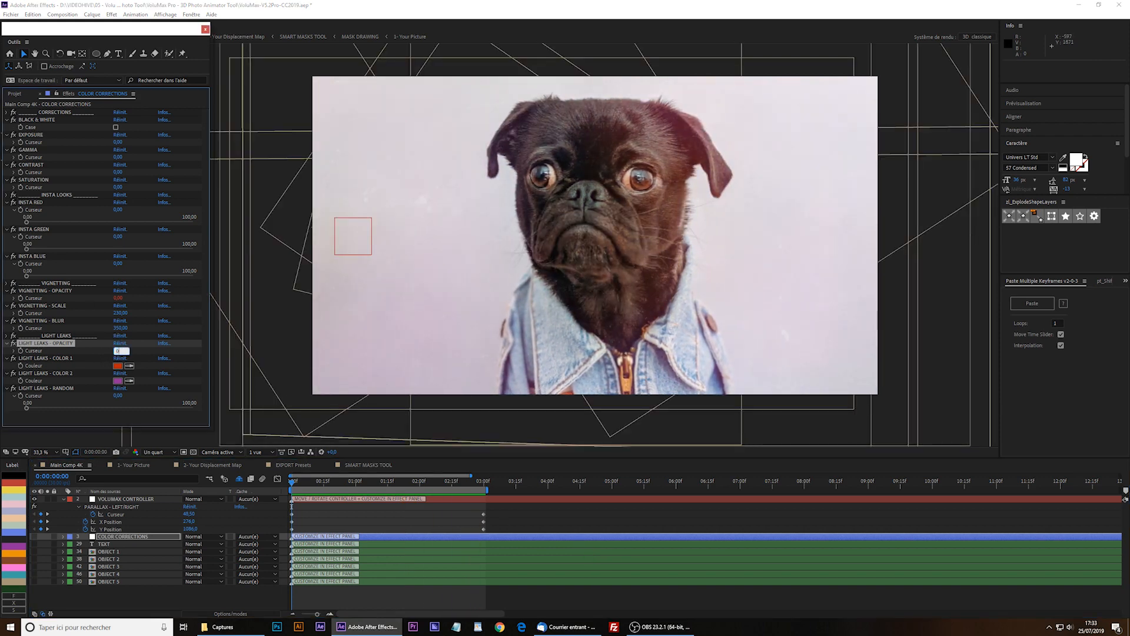
{"action": "key", "text": "Return"}
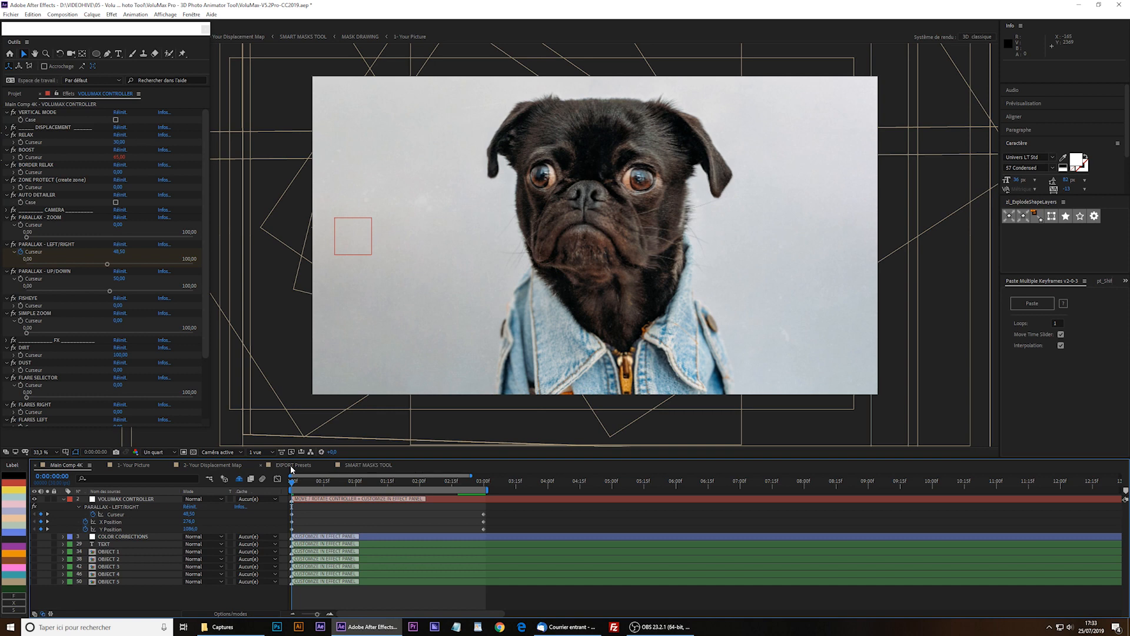
Open the FULL HD 1080P (FAST) composition from EXPORT Presets, scrub it to 3 s and return to the first frame
{"action": "left_click", "coordinate": [291, 466]}
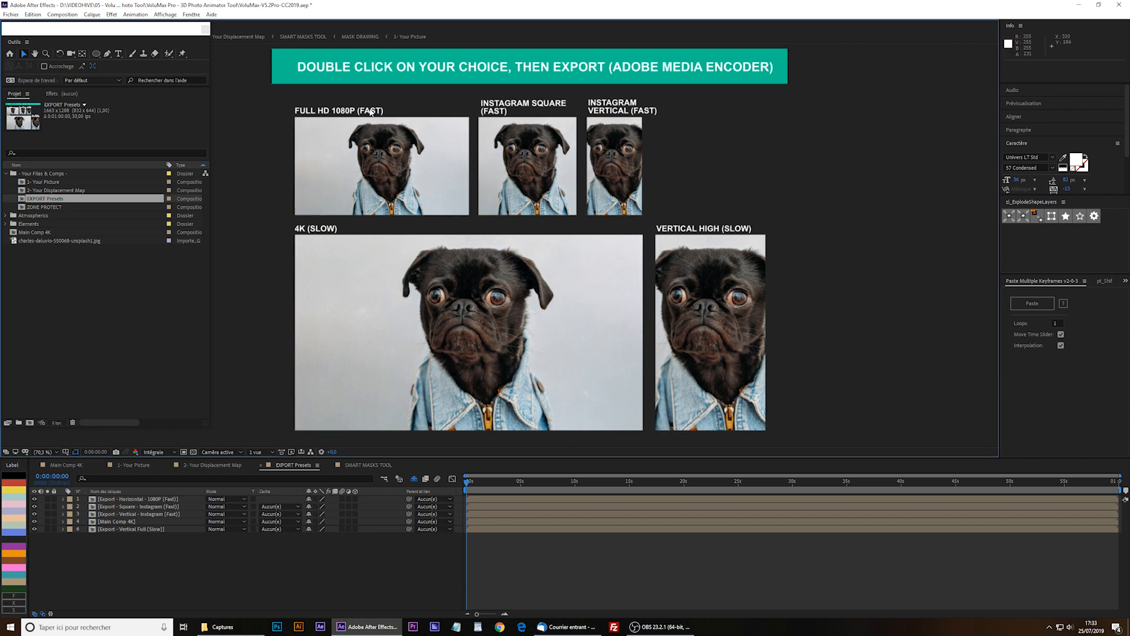
{"action": "left_click", "coordinate": [339, 164]}
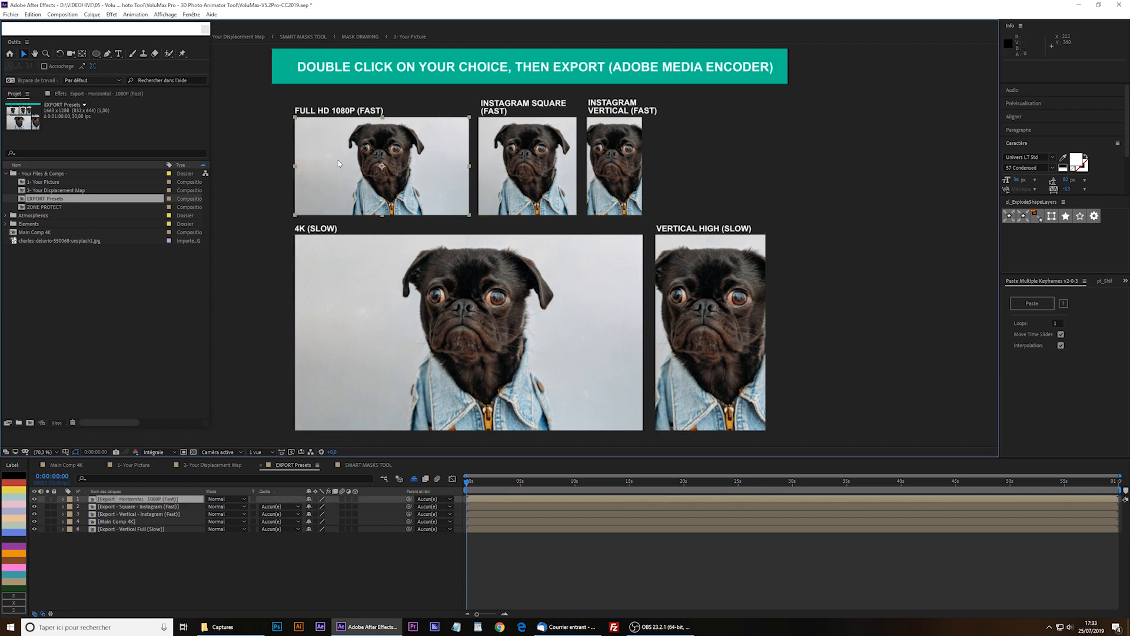
{"action": "double_click", "coordinate": [377, 174]}
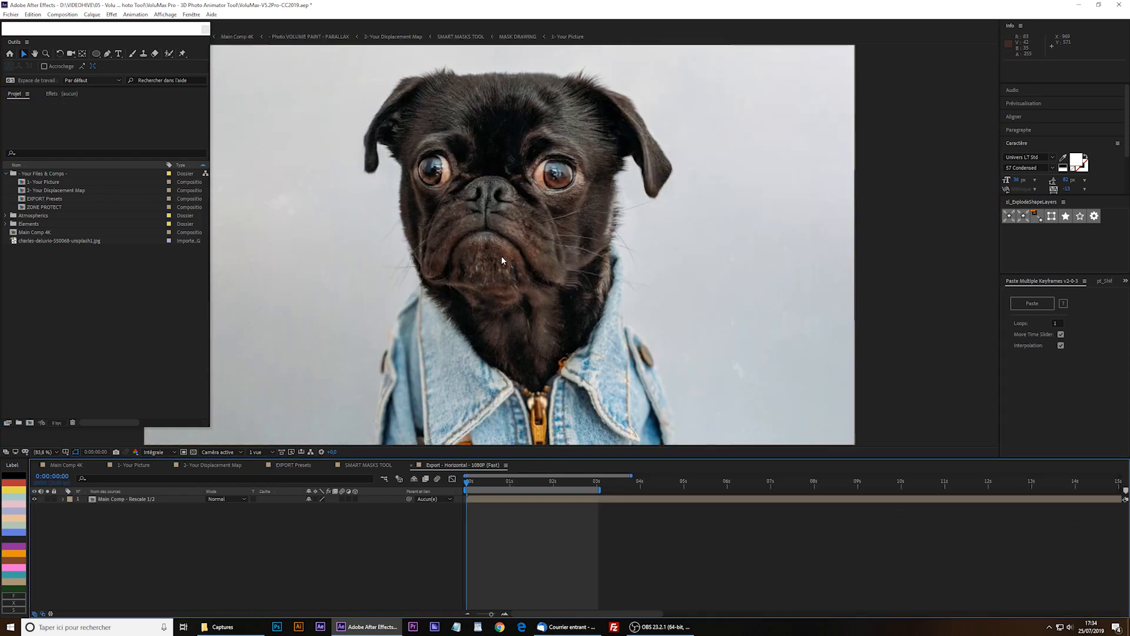
{"action": "left_click_drag", "start_coordinate": [501, 258], "coordinate": [571, 265]}
{"action": "left_click_drag", "start_coordinate": [578, 482], "coordinate": [598, 487]}
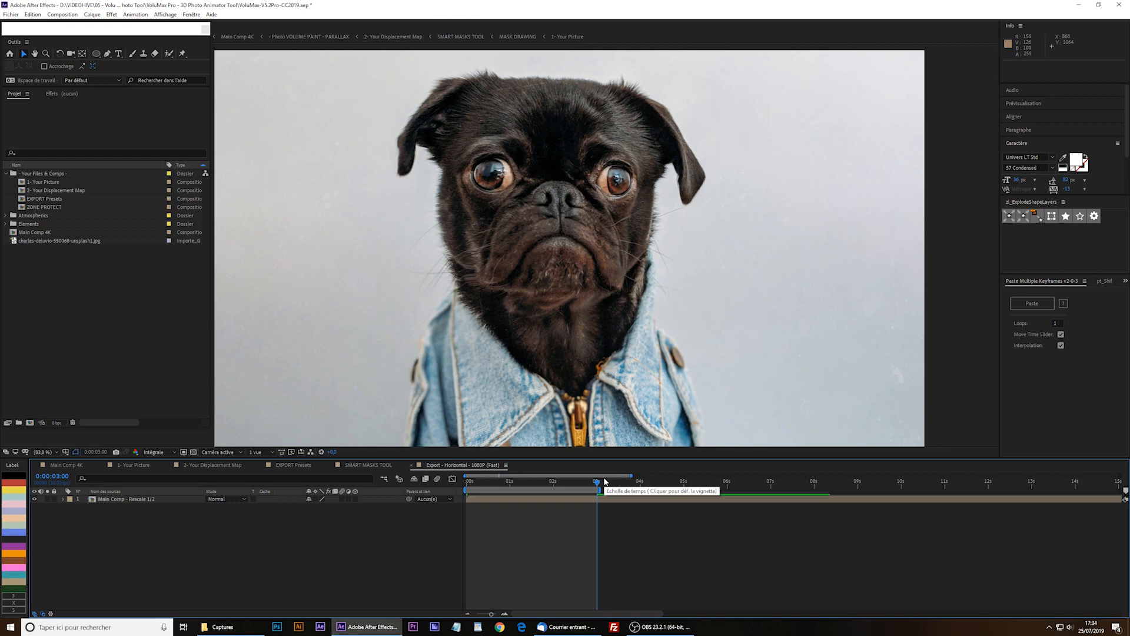
{"action": "key", "text": "Home"}
Add the horizontal 1080p composition to the Adobe Media Encoder queue and choose the YouTube 1080p Full HD preset
{"action": "left_click", "coordinate": [61, 15]}
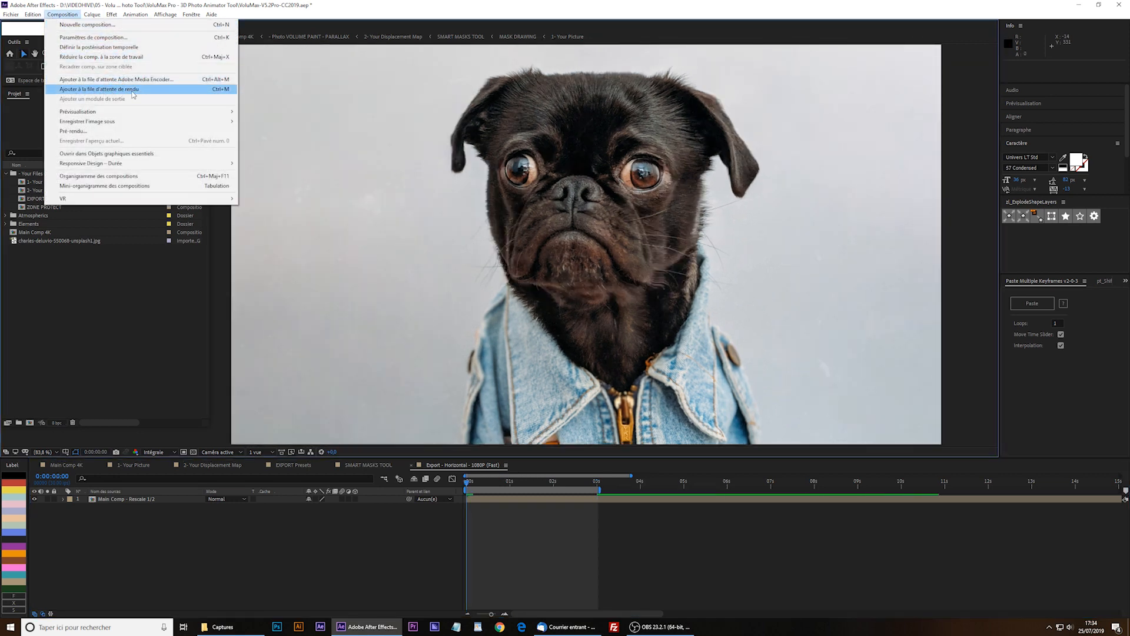
{"action": "left_click", "coordinate": [140, 80]}
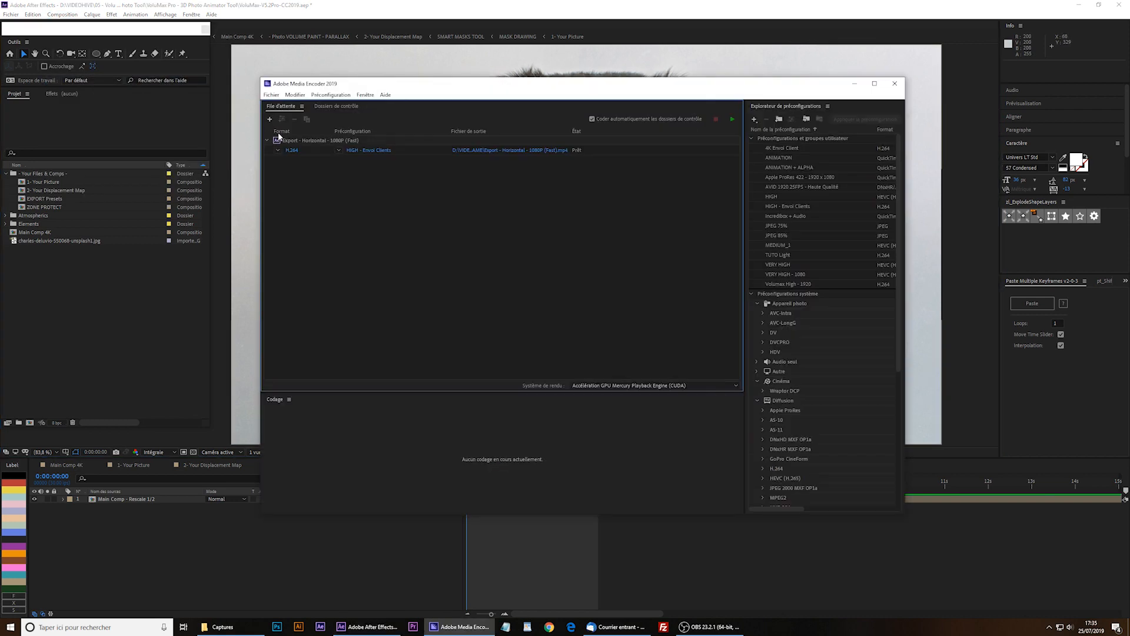
{"action": "left_click", "coordinate": [289, 142]}
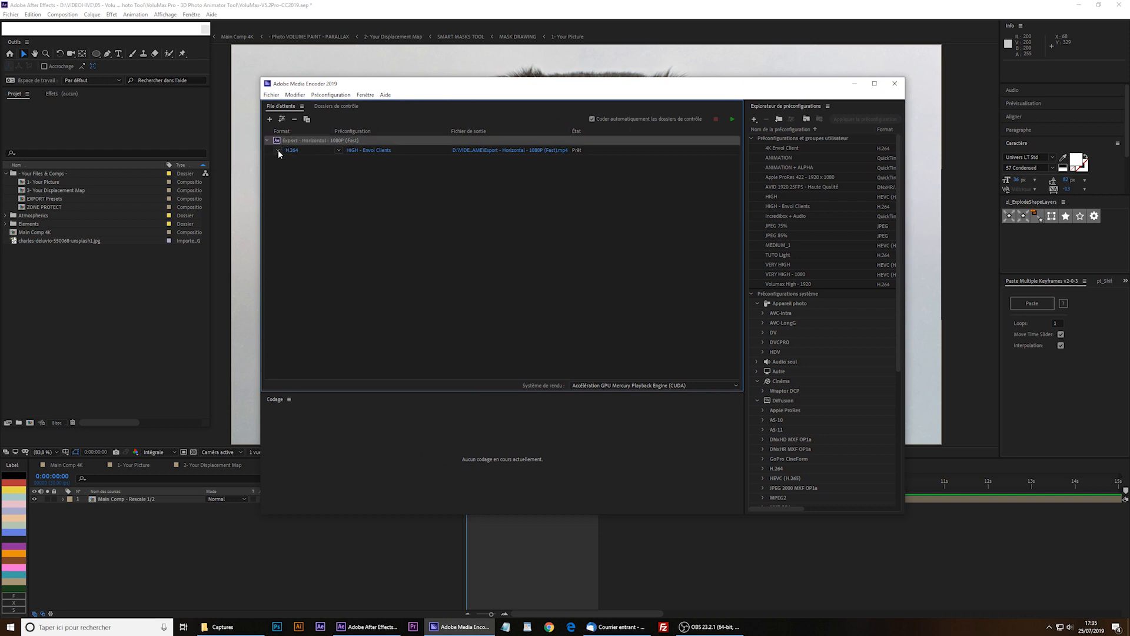
{"action": "left_click", "coordinate": [340, 150]}
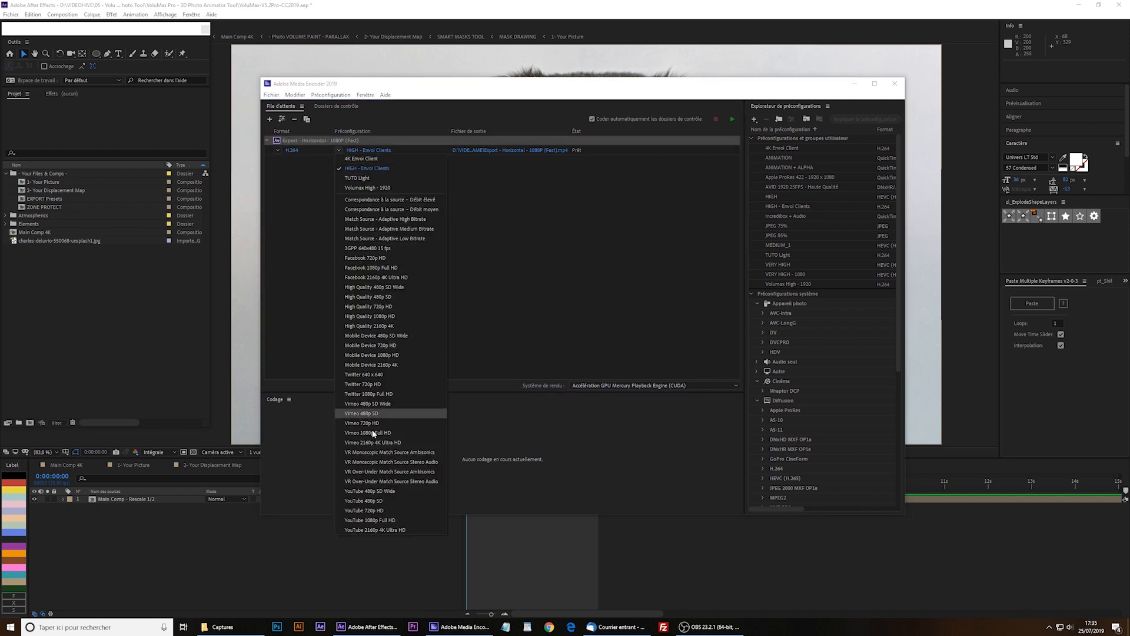
{"action": "left_click", "coordinate": [379, 520]}
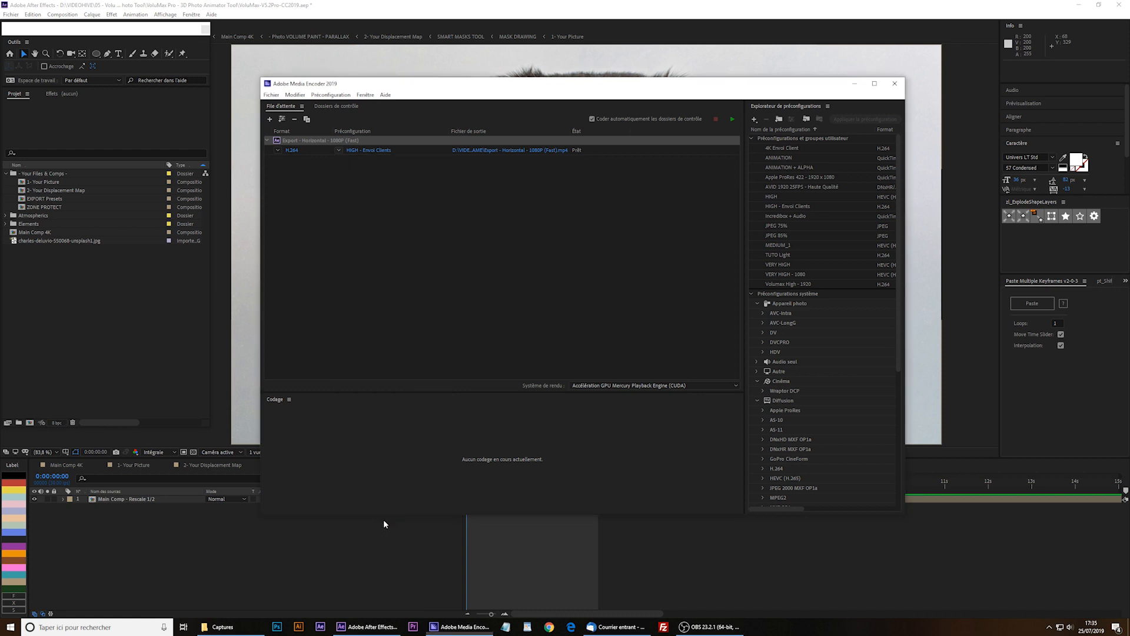
Set the output file to Dog.mp4 in the Téléchargements folder and start encoding the queue
{"action": "left_click", "coordinate": [512, 151]}
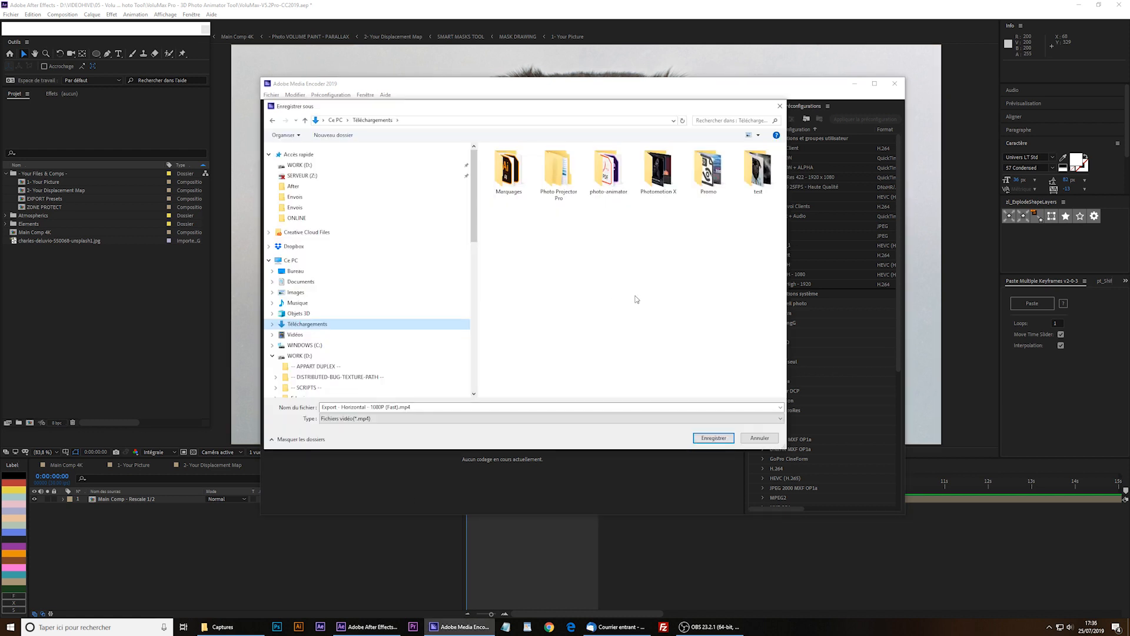
{"action": "left_click_drag", "start_coordinate": [398, 410], "coordinate": [306, 418]}
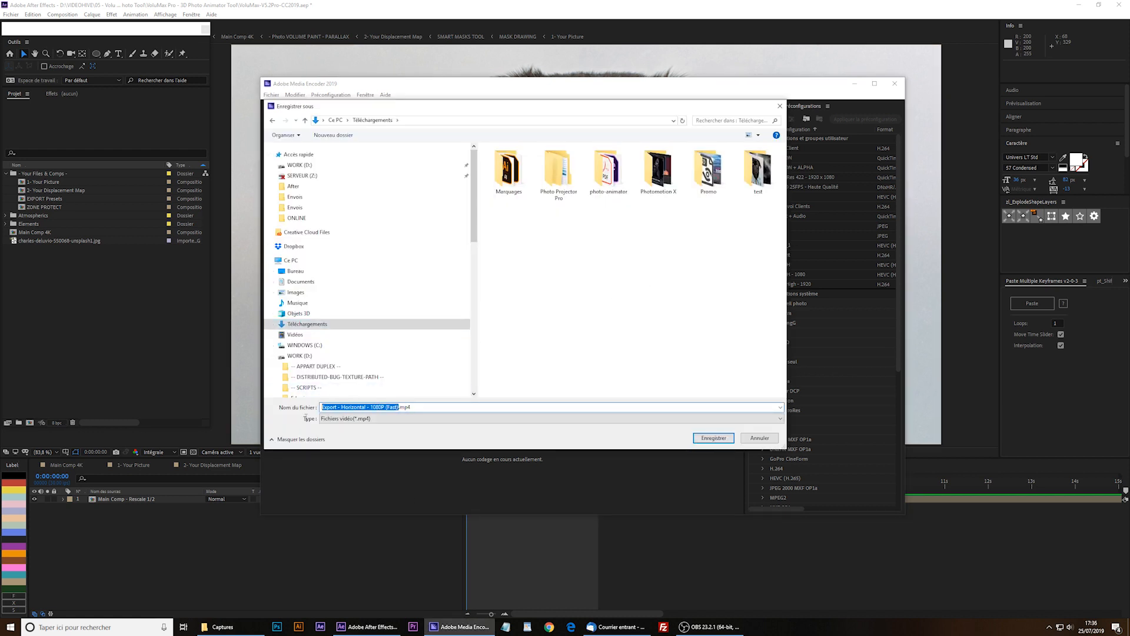
{"action": "type", "text": "Dog"}
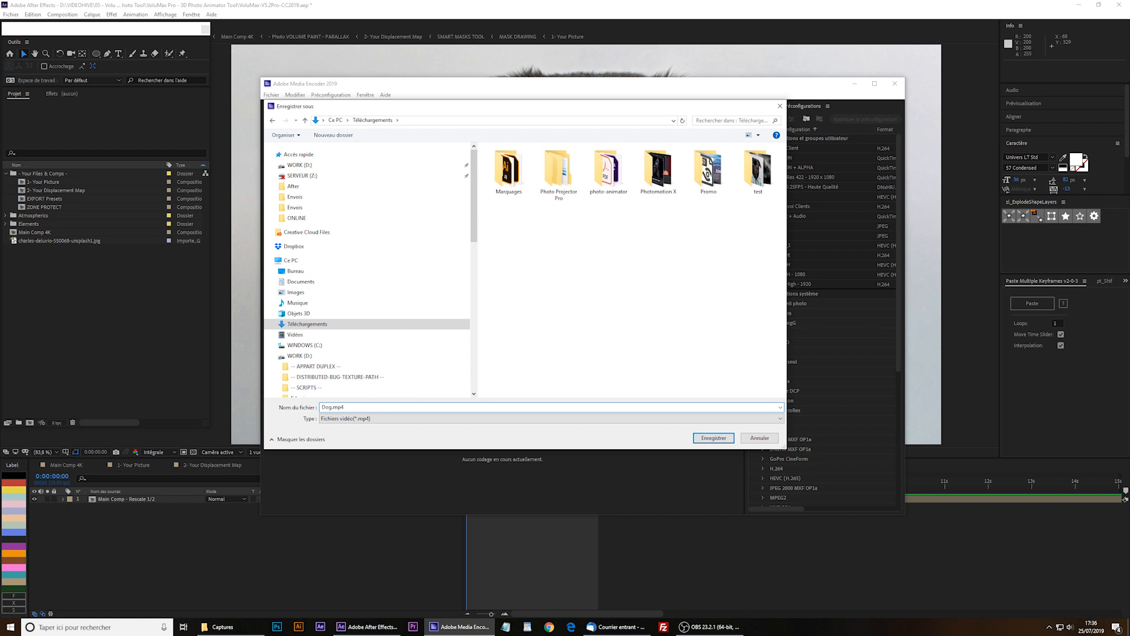
{"action": "key", "text": "Return"}
{"action": "left_click", "coordinate": [379, 309]}
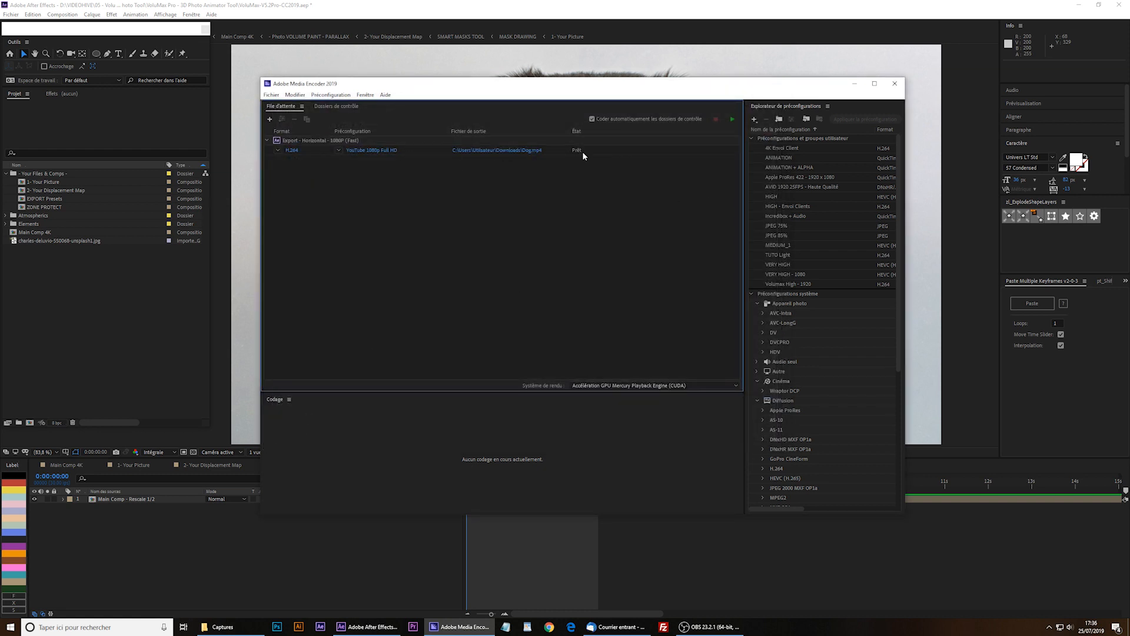
{"action": "left_click", "coordinate": [733, 119]}
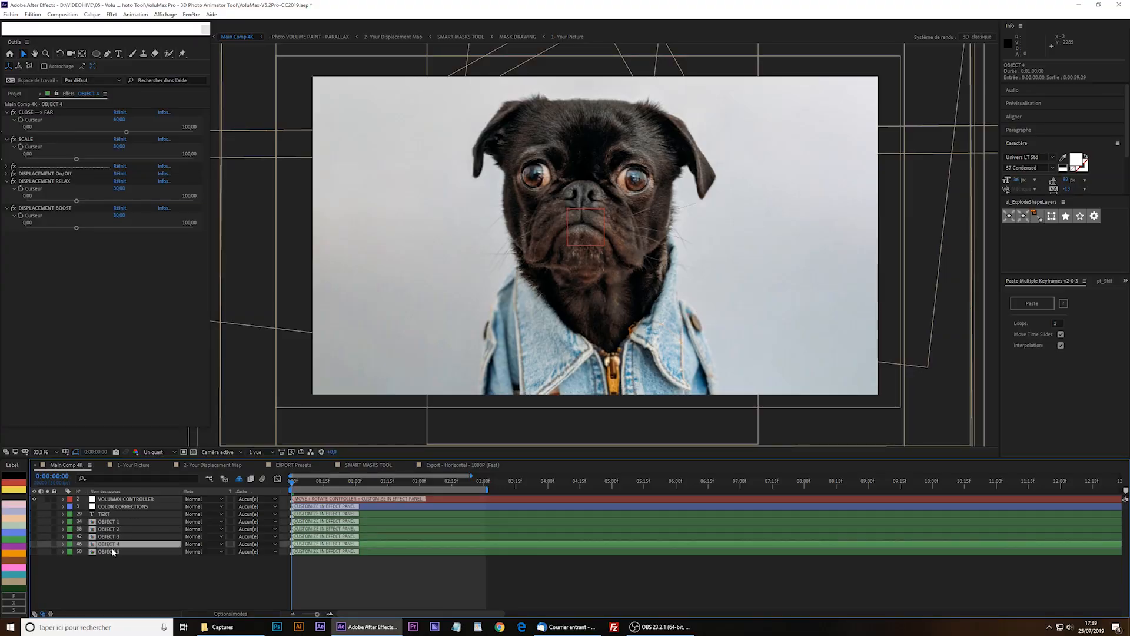
Show the TEXT layer in Main Comp 4K, place it beside the dog, and lower the controller to the jacket collar
{"action": "left_click", "coordinate": [124, 559]}
{"action": "left_click", "coordinate": [104, 514]}
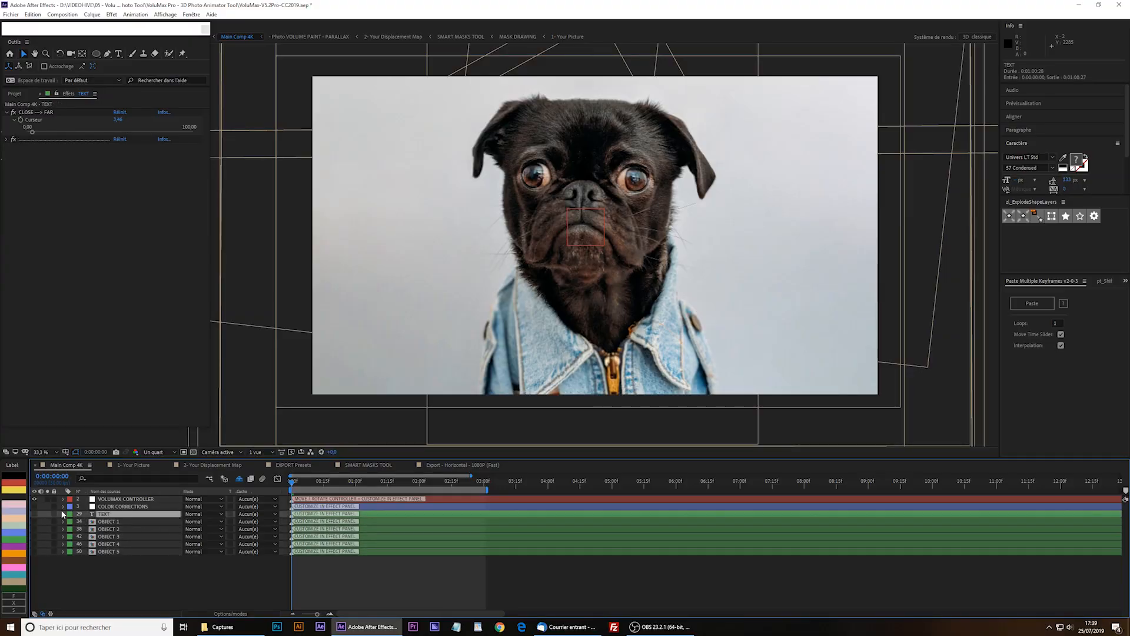
{"action": "left_click", "coordinate": [34, 513]}
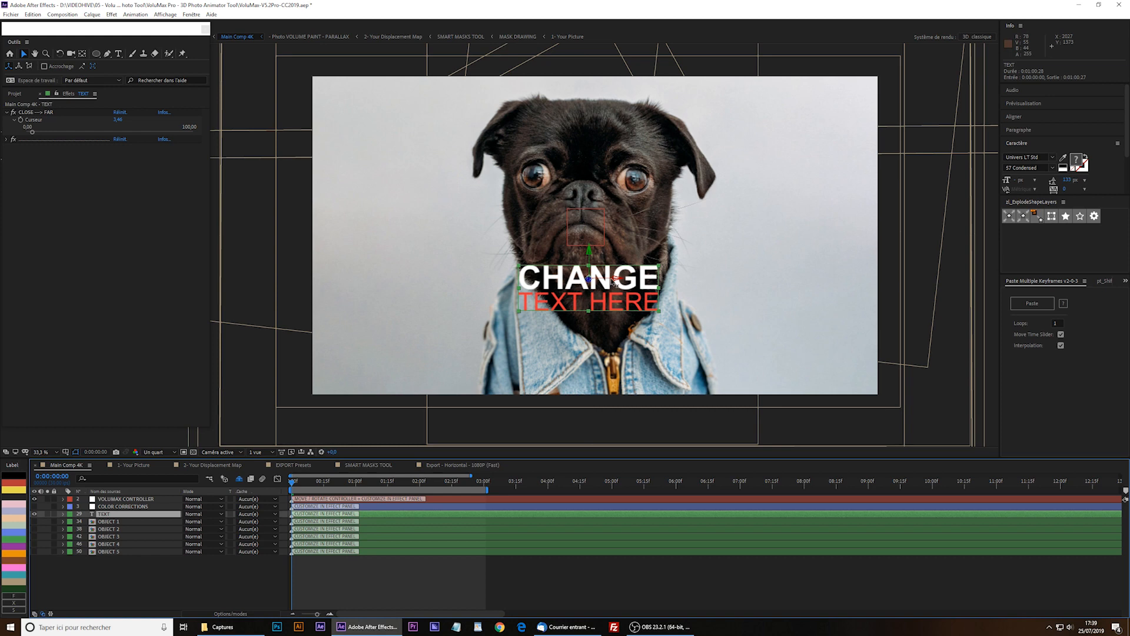
{"action": "left_click_drag", "start_coordinate": [614, 280], "coordinate": [435, 282]}
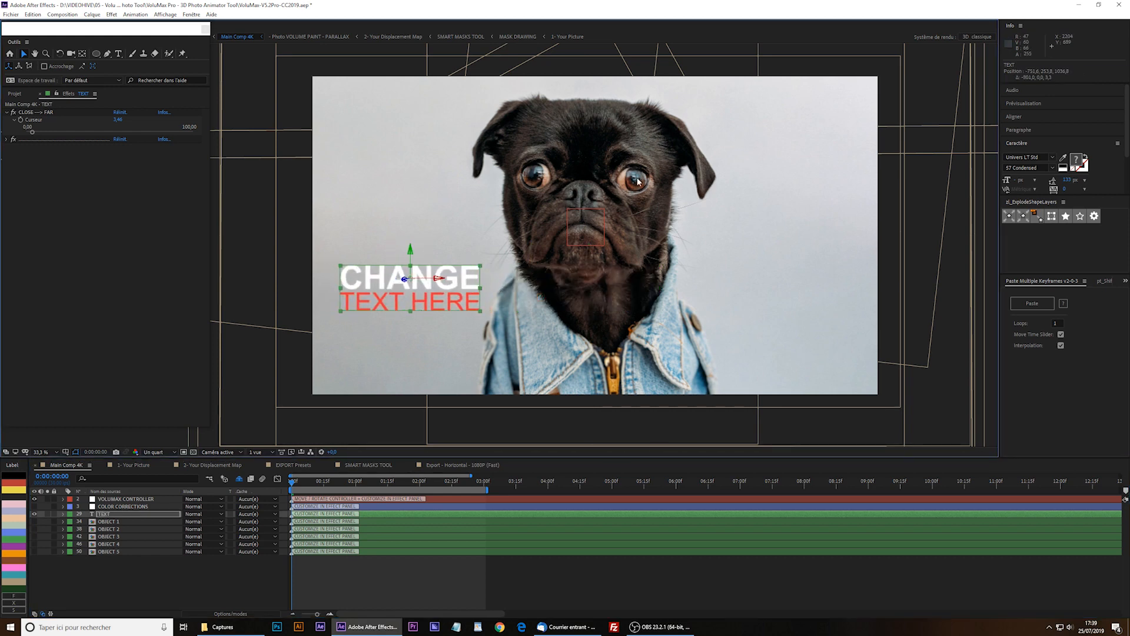
{"action": "left_click_drag", "start_coordinate": [592, 236], "coordinate": [575, 357]}
Set the TEXT layer's CLOSE --> FAR to about 27 and shift the controller from the jacket towards the text
{"action": "left_click", "coordinate": [105, 513]}
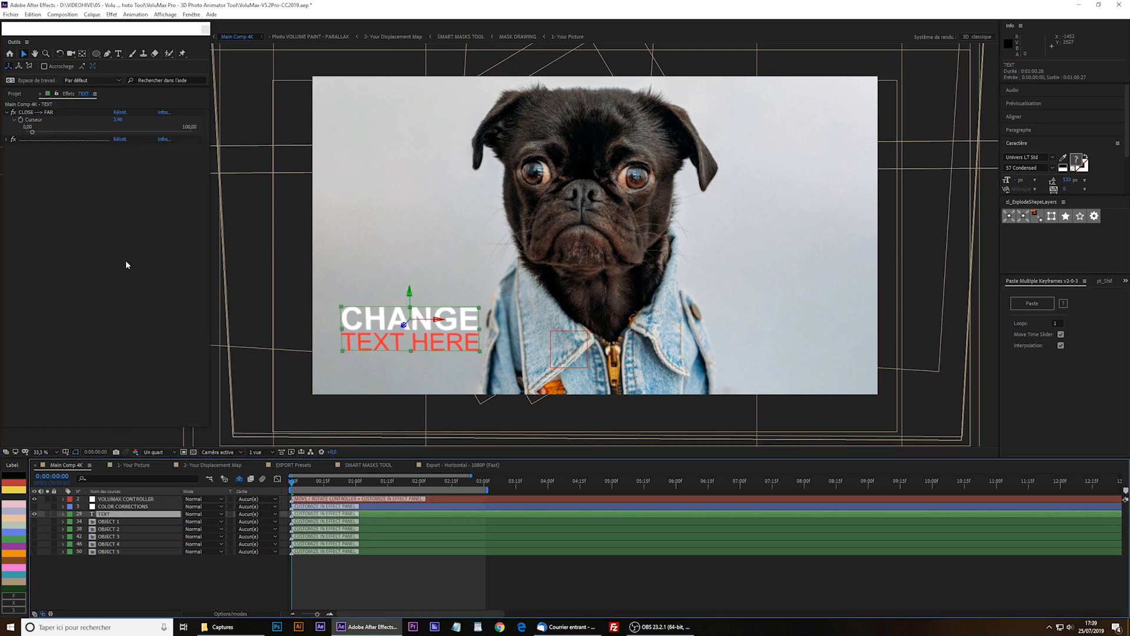
{"action": "left_click", "coordinate": [27, 113]}
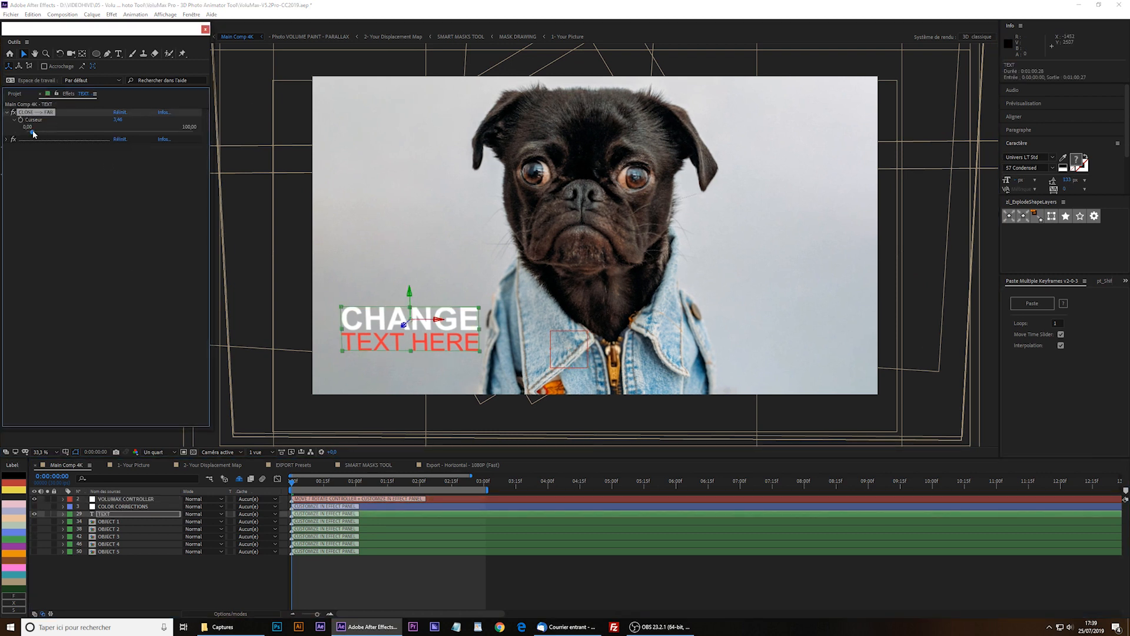
{"action": "left_click_drag", "start_coordinate": [32, 133], "coordinate": [71, 134]}
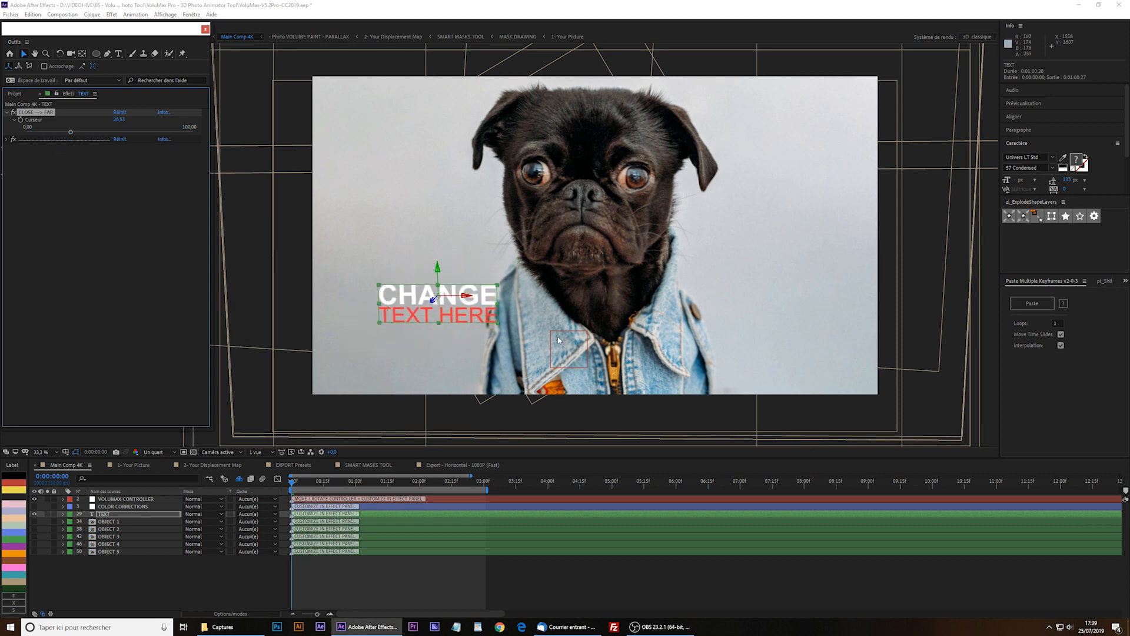
{"action": "left_click_drag", "start_coordinate": [559, 340], "coordinate": [444, 302]}
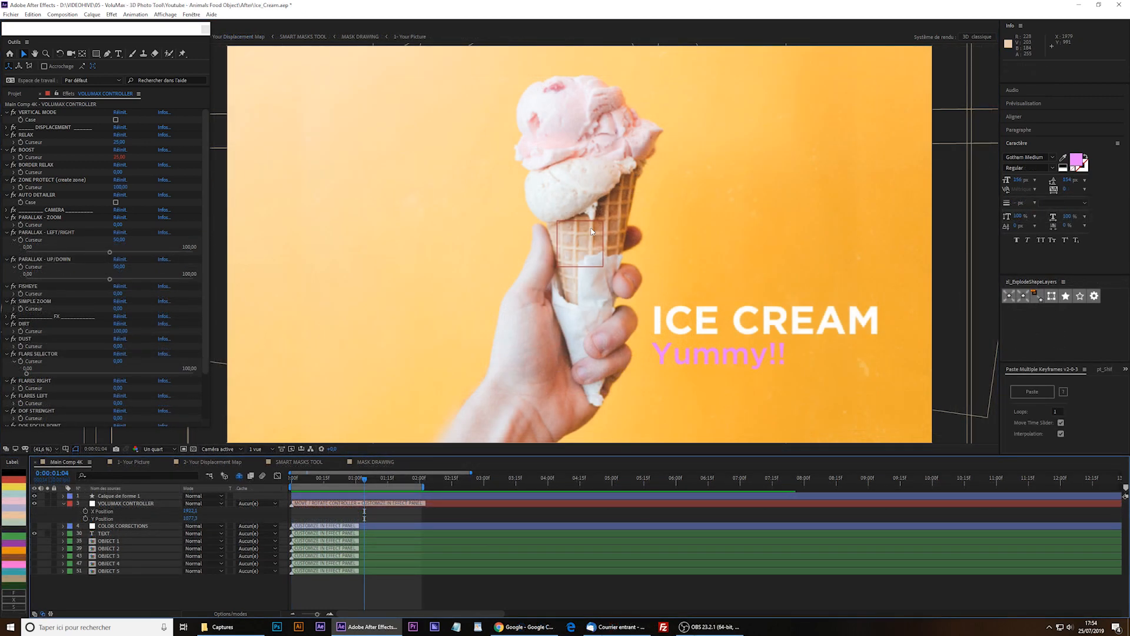
Sweep the controller from side to side across the ice cream picture to examine its parallax
{"action": "left_click_drag", "start_coordinate": [572, 252], "coordinate": [281, 261]}
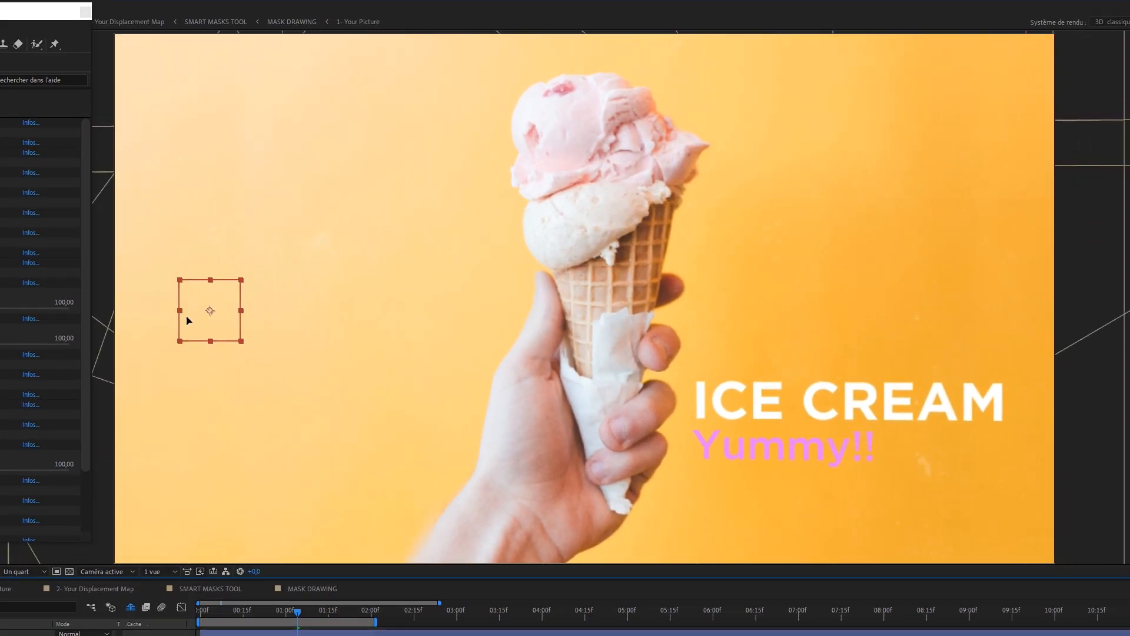
{"action": "left_click_drag", "start_coordinate": [189, 320], "coordinate": [901, 244]}
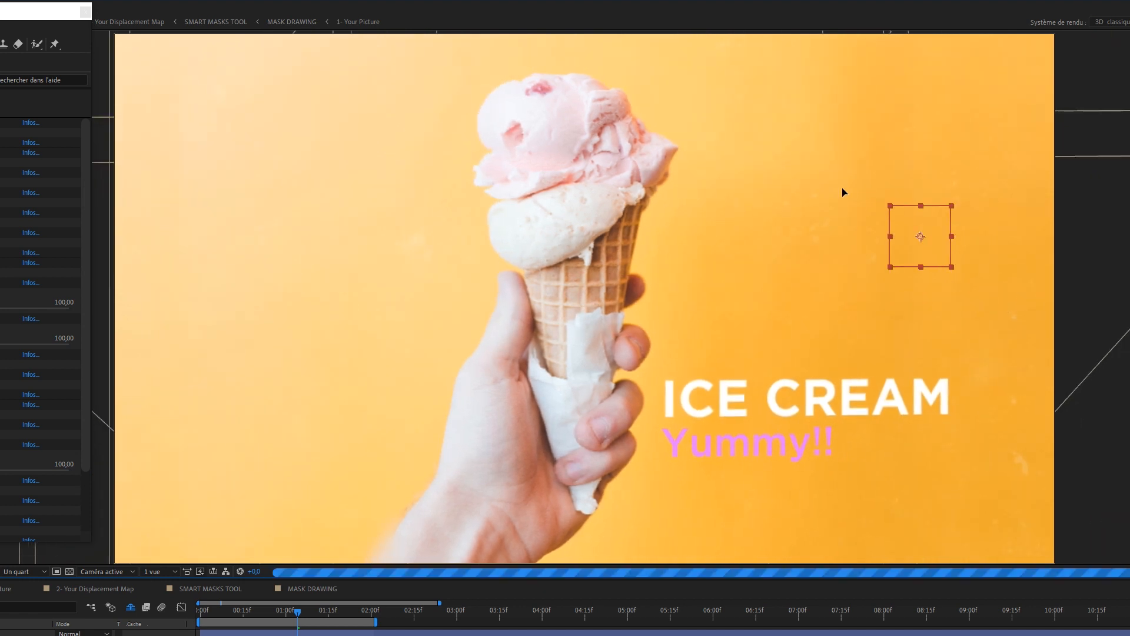
{"action": "left_click_drag", "start_coordinate": [844, 192], "coordinate": [199, 311]}
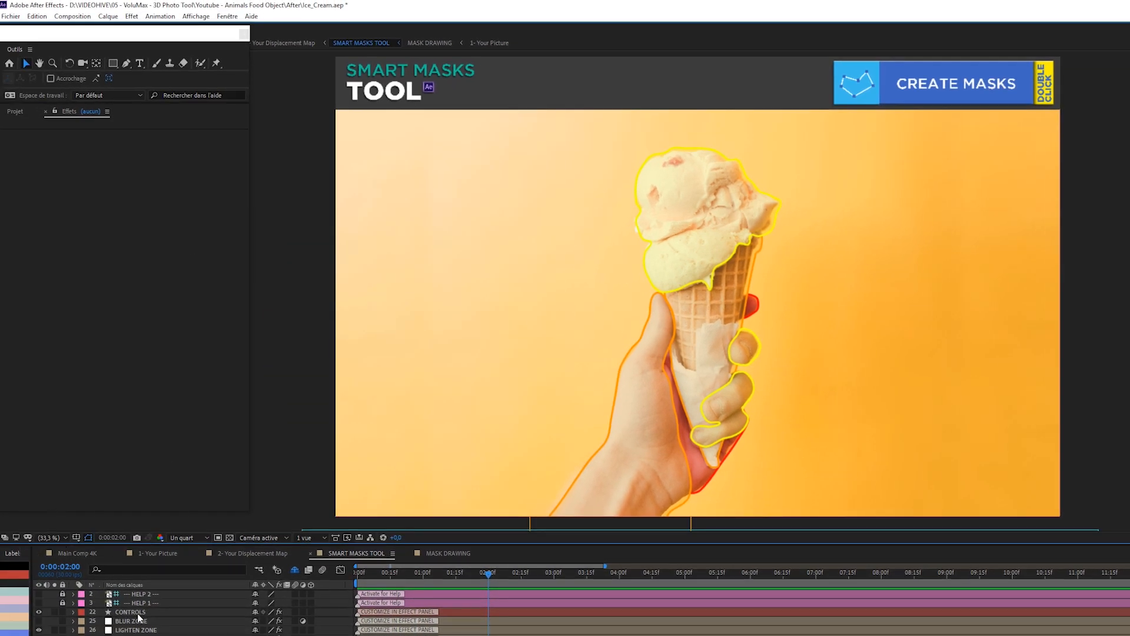
Turn off SHOW MASKS on the CONTROLS layer and compare the ice cream depth map with the LIGHTEN ZONE layer hidden and shown
{"action": "left_click", "coordinate": [139, 612]}
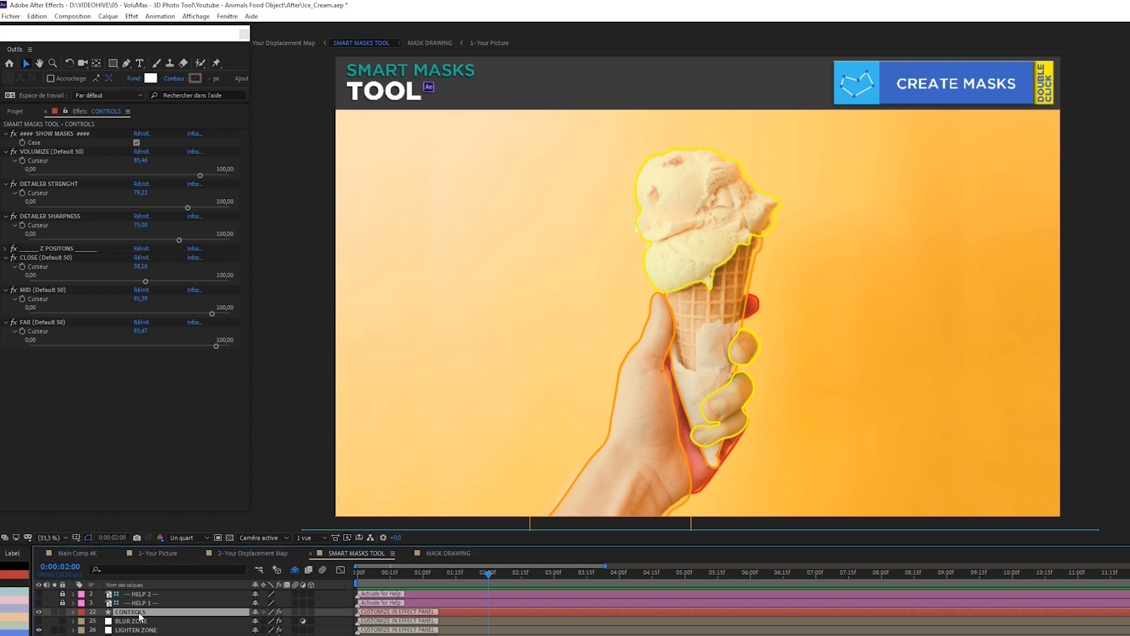
{"action": "left_click", "coordinate": [136, 143]}
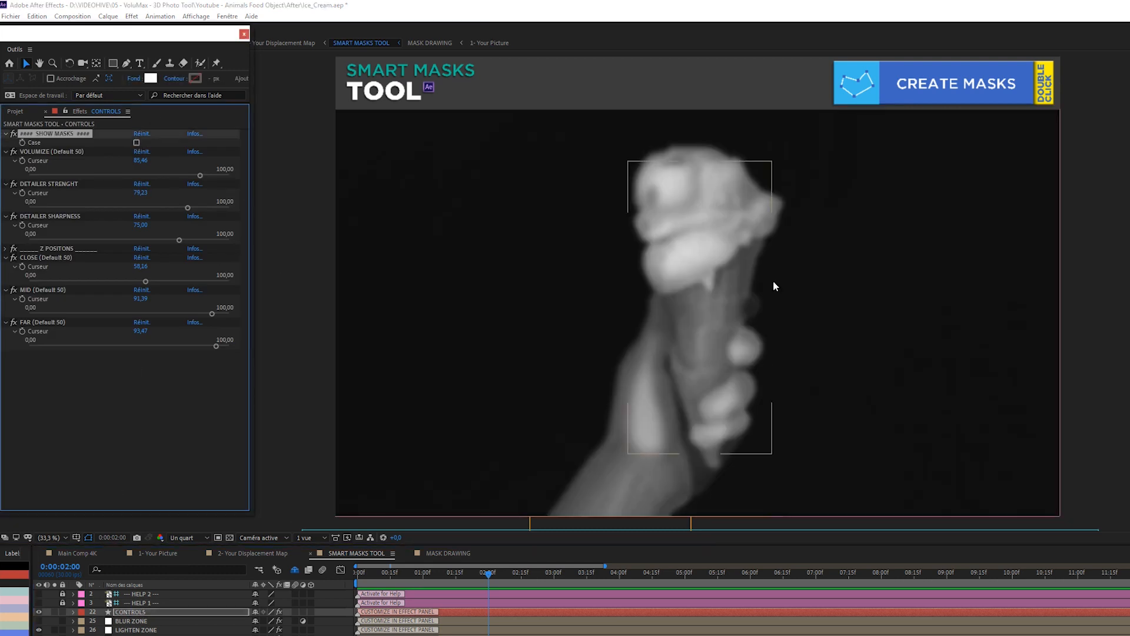
{"action": "left_click", "coordinate": [133, 630]}
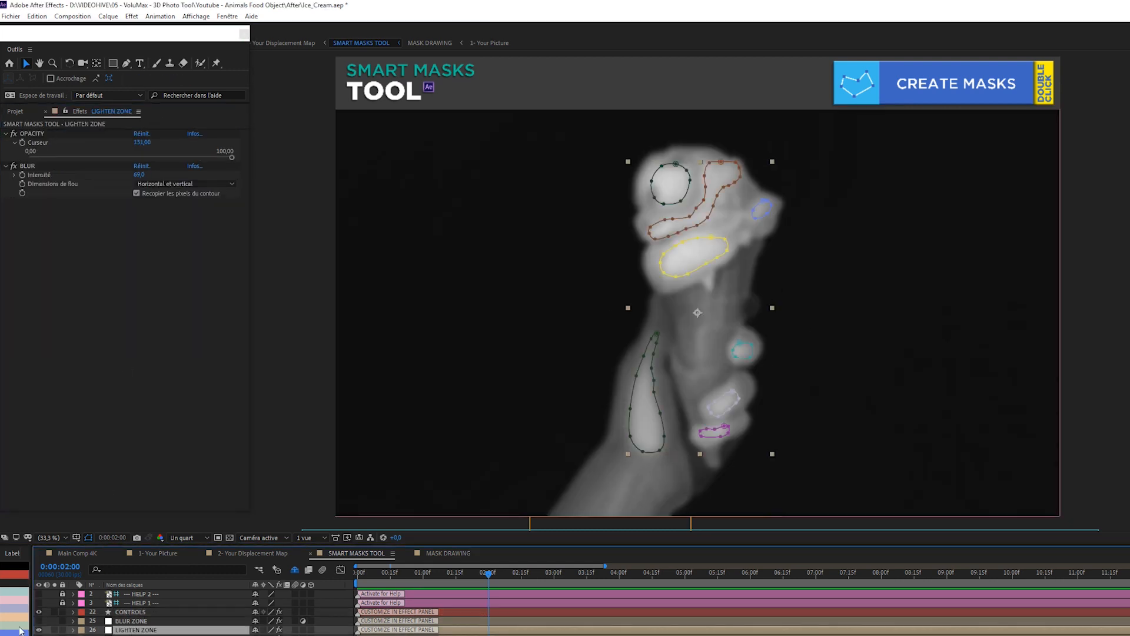
{"action": "left_click", "coordinate": [38, 630]}
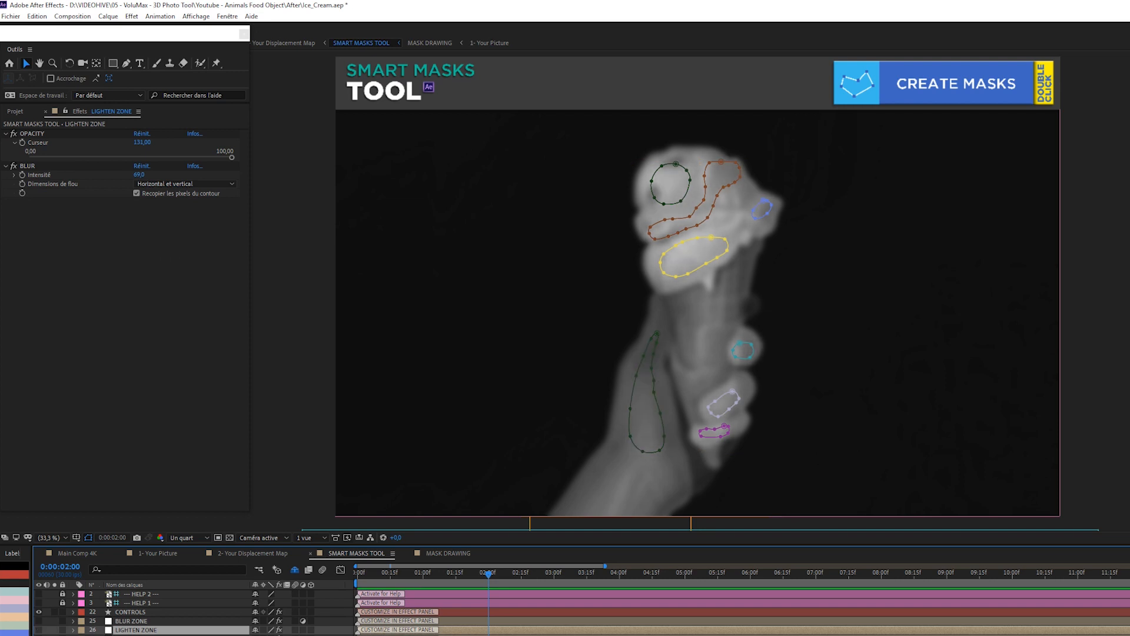
{"action": "left_click", "coordinate": [39, 629]}
{"action": "left_click", "coordinate": [39, 629]}
{"action": "left_click", "coordinate": [40, 629]}
{"action": "left_click", "coordinate": [39, 629]}
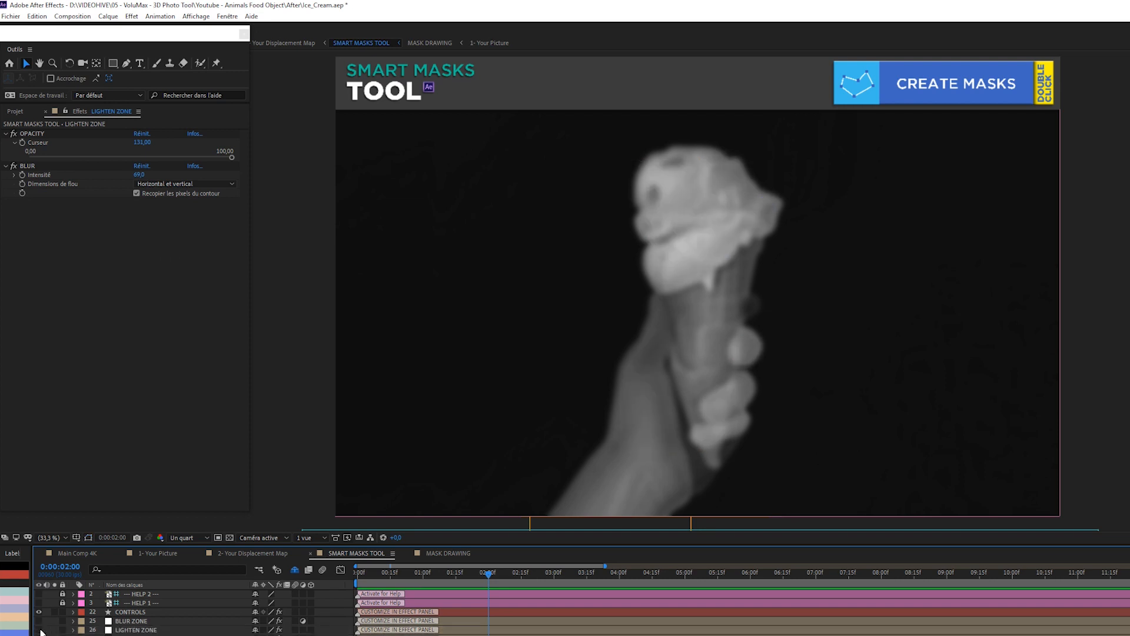
{"action": "left_click", "coordinate": [40, 629]}
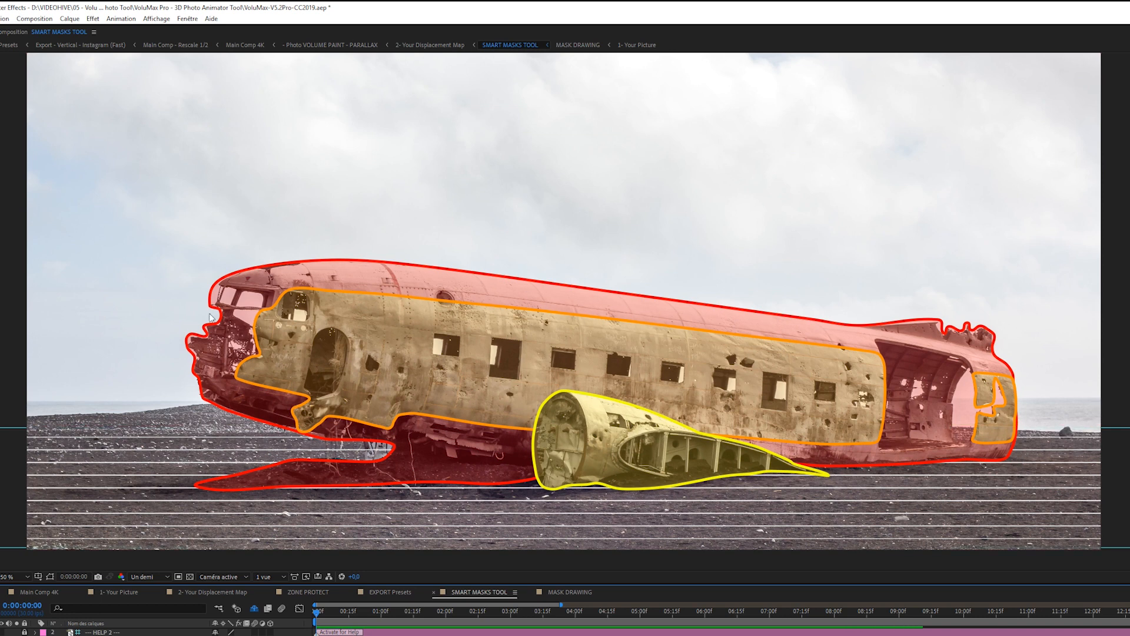
Select the floor grid in the wrecked plane composition and raise its far edge towards the horizon
{"action": "left_click", "coordinate": [117, 512]}
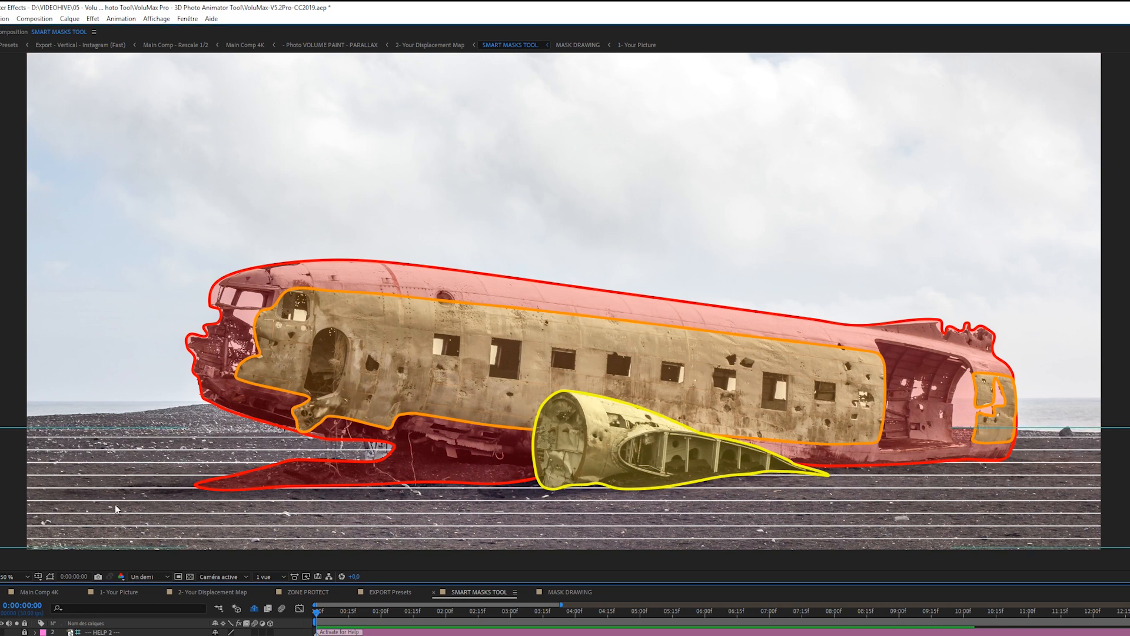
{"action": "mouse_move", "coordinate": [568, 428]}
{"action": "left_mouse_down"}
{"action": "mouse_move", "coordinate": [569, 538]}
{"action": "mouse_move", "coordinate": [568, 412]}
{"action": "left_mouse_up"}
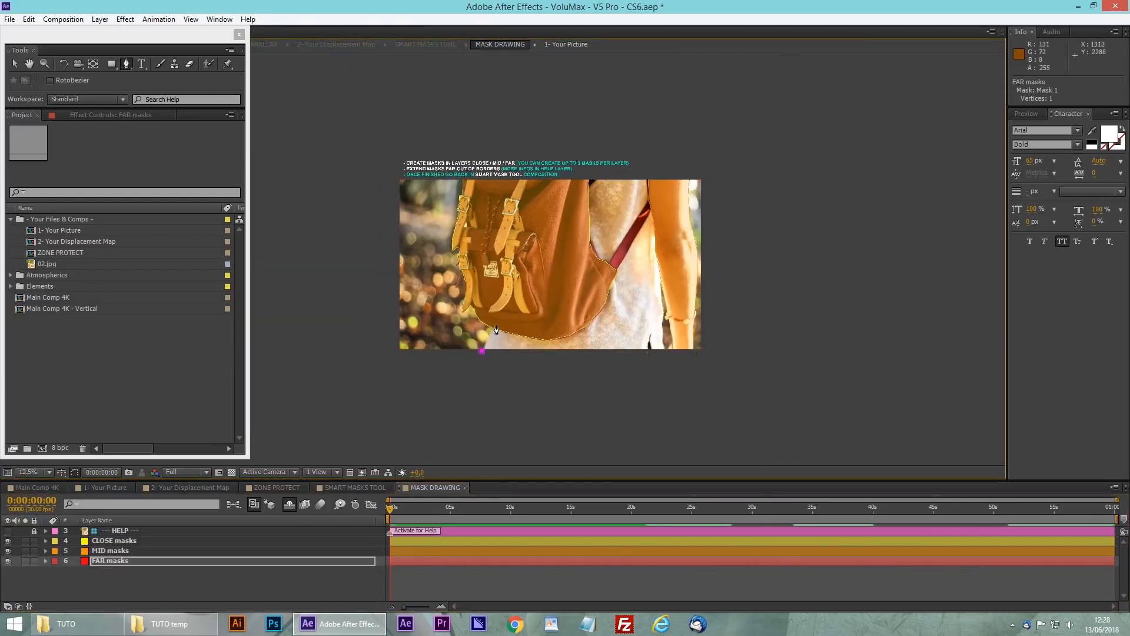
Continue the FAR masks outline down along the arm and past the lower border of the backpack picture
{"action": "left_click", "coordinate": [662, 322]}
{"action": "left_click", "coordinate": [663, 344]}
{"action": "left_click", "coordinate": [665, 355]}
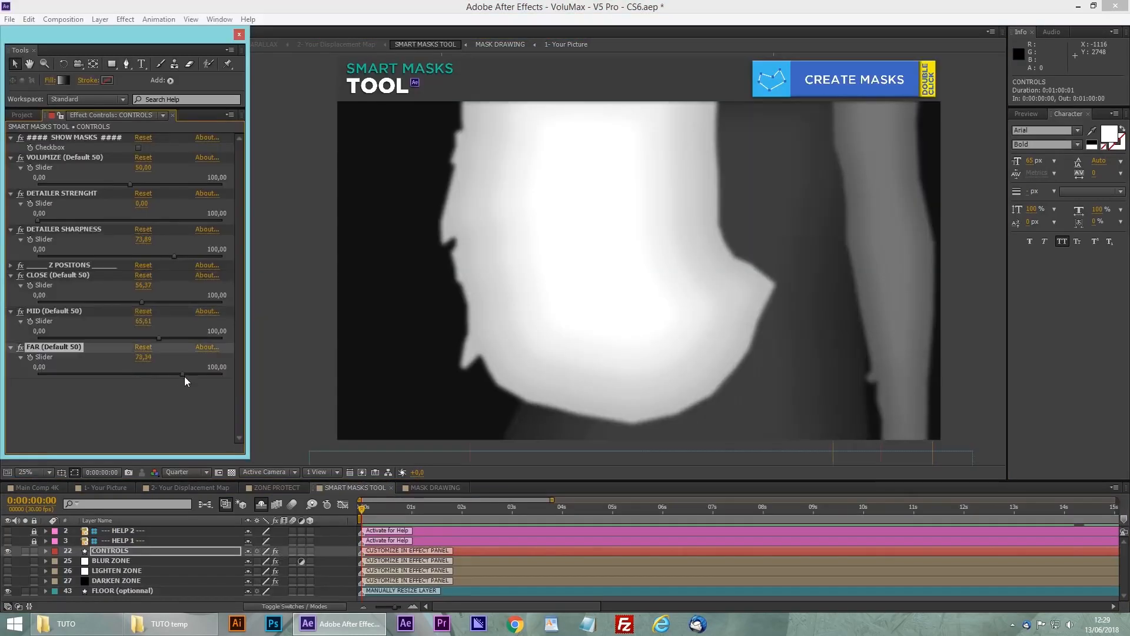
Raise the VOLUMIZE, FAR and MID sliders of the CONTROLS layer for the backpack depth map
{"action": "left_click", "coordinate": [66, 311]}
{"action": "left_click", "coordinate": [57, 156]}
{"action": "left_click_drag", "start_coordinate": [131, 184], "coordinate": [197, 186]}
{"action": "left_click_drag", "start_coordinate": [194, 374], "coordinate": [208, 375]}
{"action": "left_click_drag", "start_coordinate": [159, 338], "coordinate": [177, 339]}
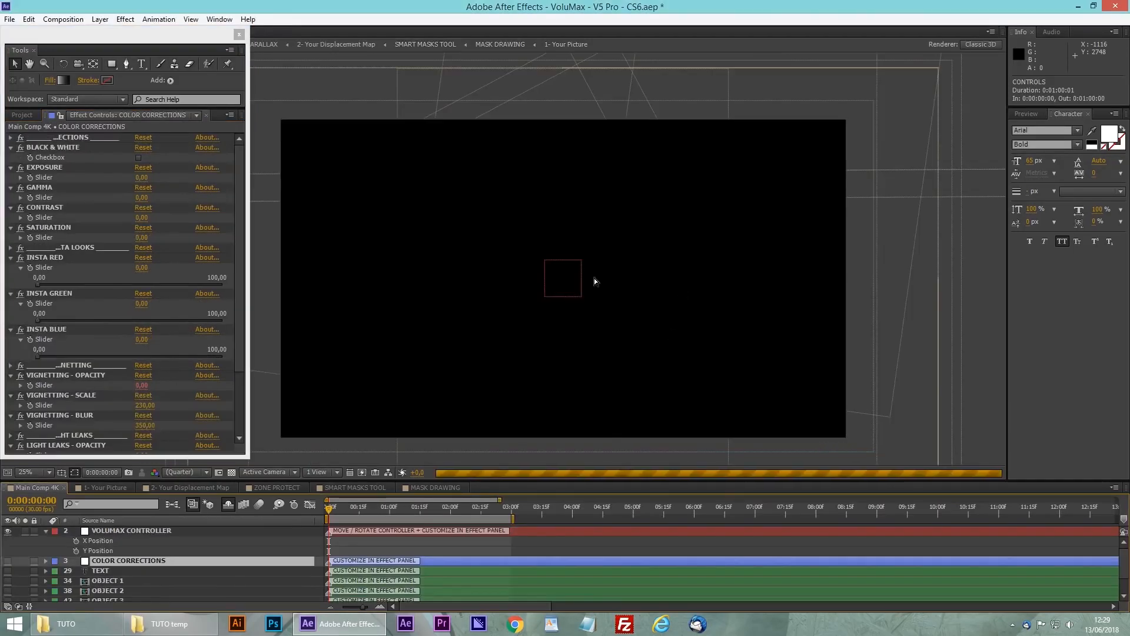
Shift the VoluMax controller diagonally across Main Comp 4K to examine the parallax
{"action": "left_click_drag", "start_coordinate": [535, 256], "coordinate": [687, 386]}
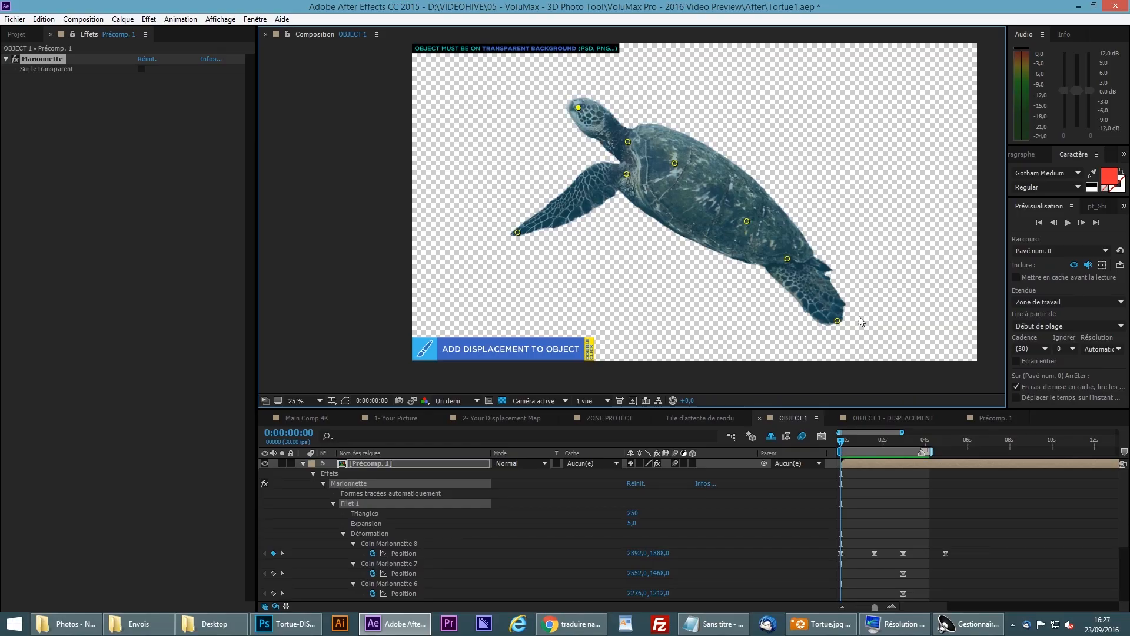
Preview the puppet-pin animation of the turtle in the OBJECT 1 composition and stop the playback
{"action": "key", "text": "space"}
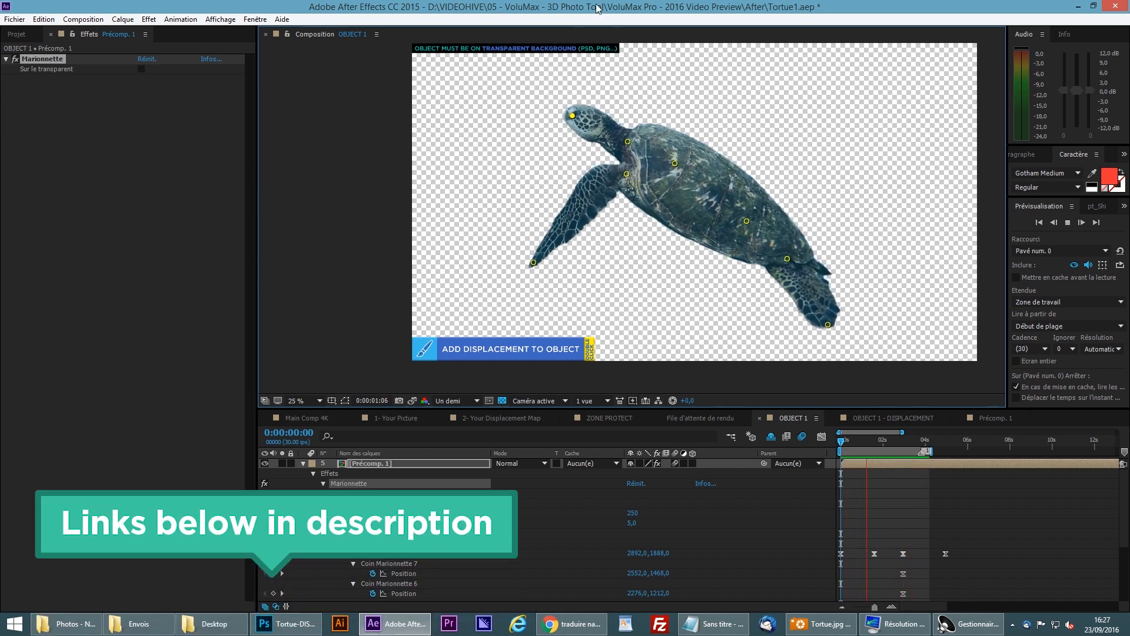
{"action": "key", "text": "space"}
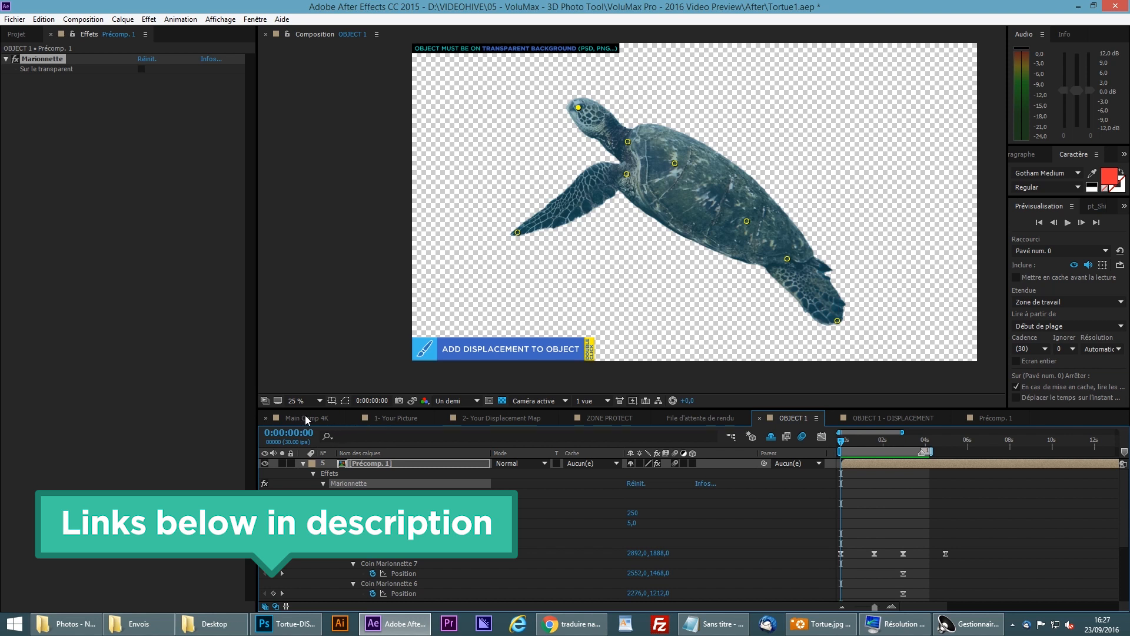
Open Main Comp 4K, select OBJECT 1's Z rotation and scrub the opening frames to review the turtle's motion
{"action": "left_click", "coordinate": [305, 417]}
{"action": "scroll", "coordinate": [380, 584], "scroll_direction": "down", "scroll_amount": 1}
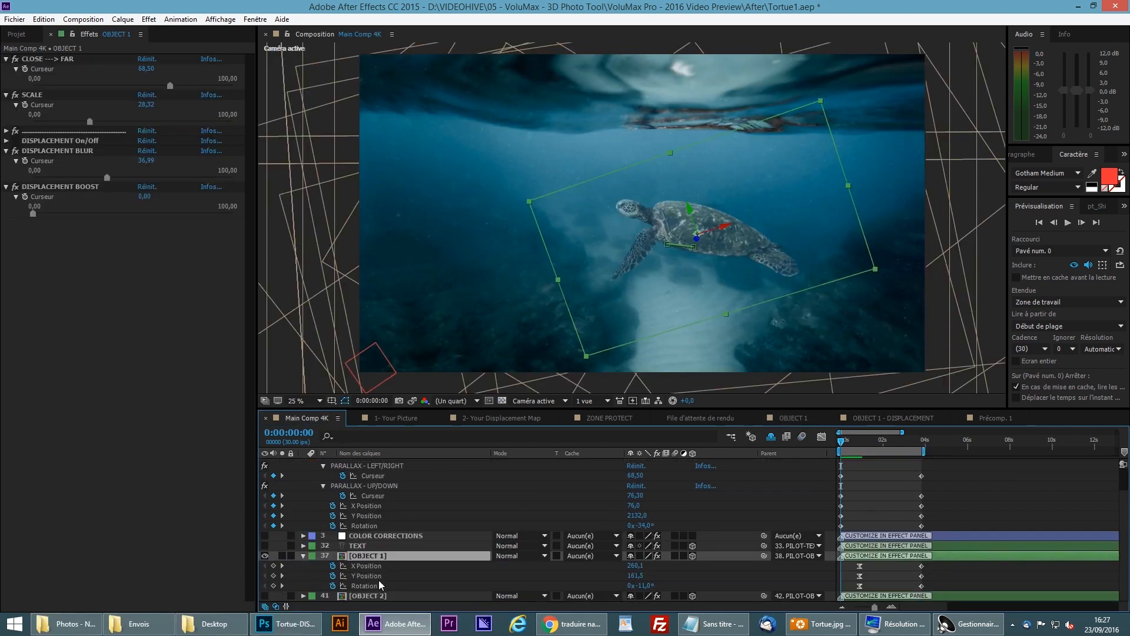
{"action": "left_click", "coordinate": [372, 586]}
{"action": "mouse_move", "coordinate": [861, 436]}
{"action": "left_mouse_down"}
{"action": "mouse_move", "coordinate": [916, 442]}
{"action": "mouse_move", "coordinate": [851, 451]}
{"action": "left_mouse_up"}
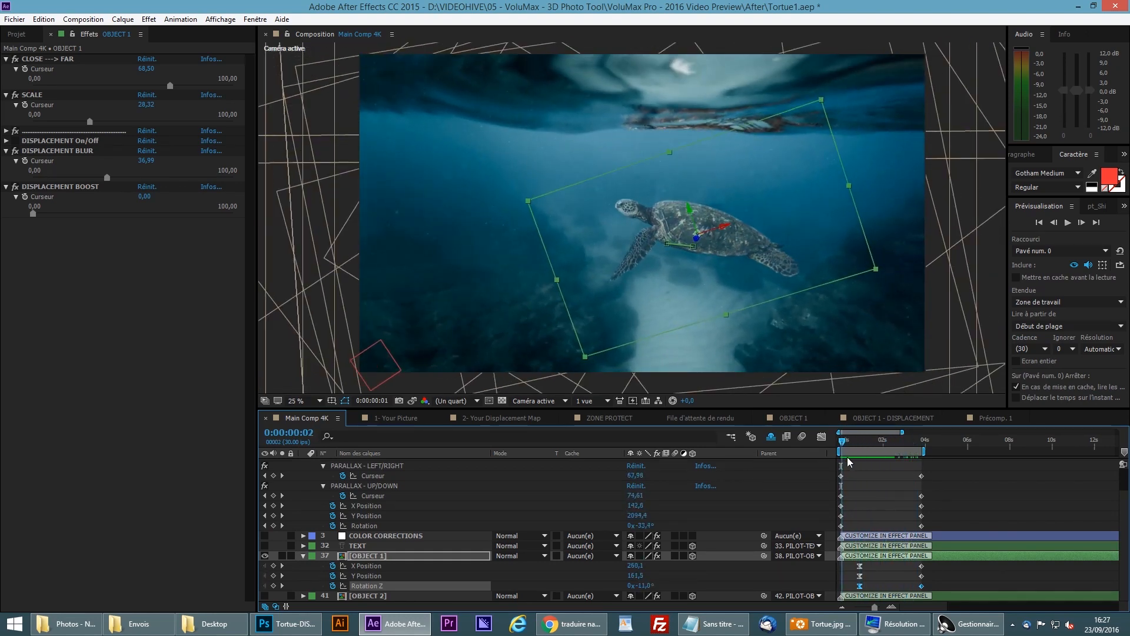